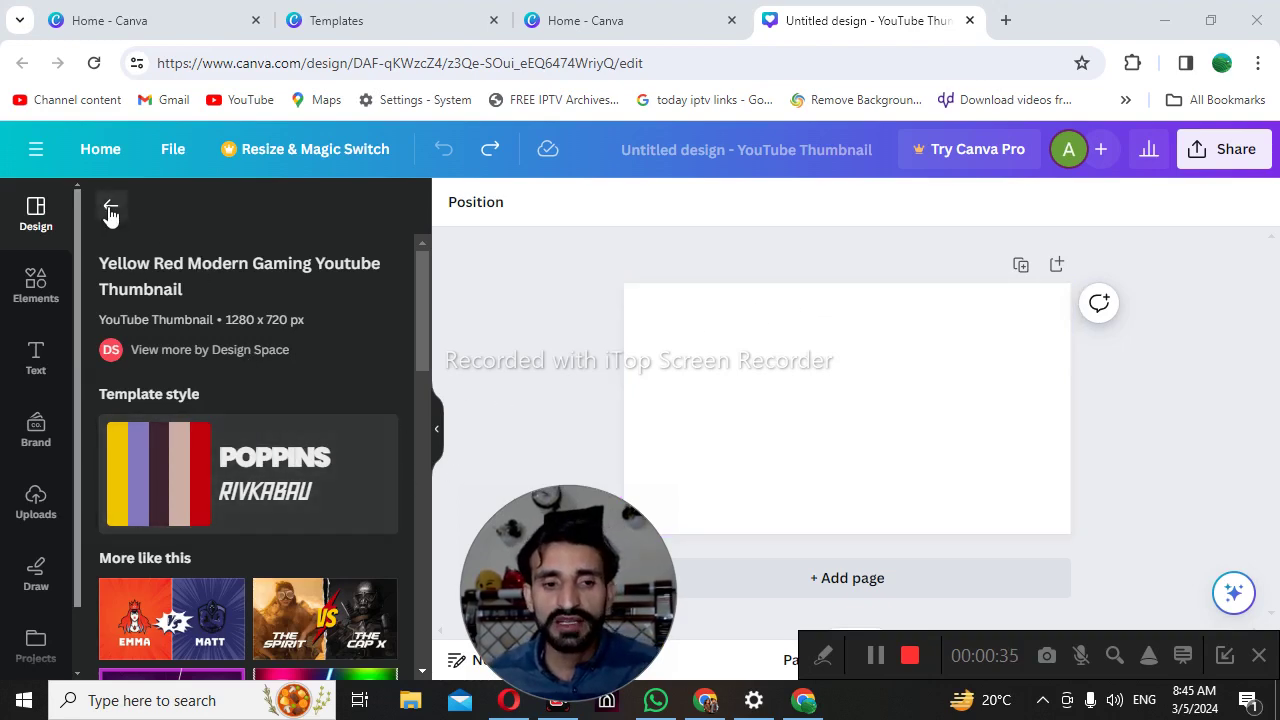
Step: Apply the Red Blue Illustrative Game Versus Youtube Thumbnail template to the blank thumbnail page
{"action": "scroll", "coordinate": [154, 318], "scroll_direction": "down", "scroll_amount": 3}
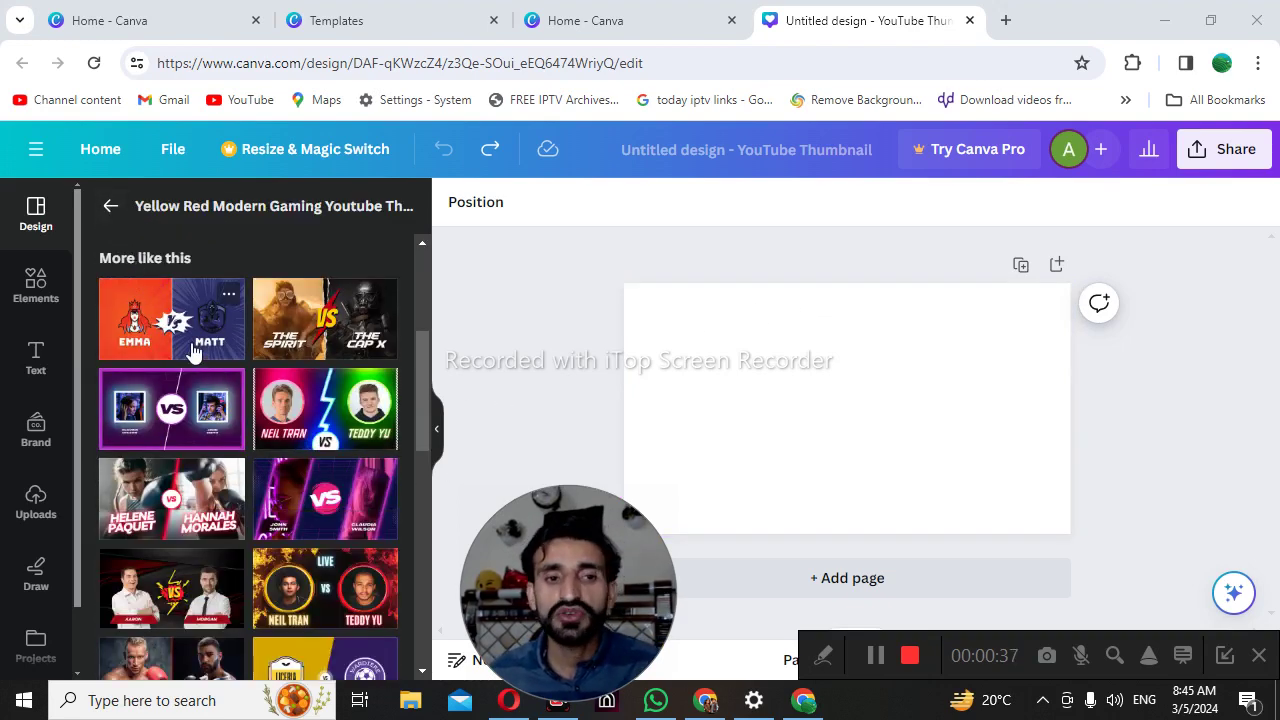
{"action": "left_click", "coordinate": [185, 347]}
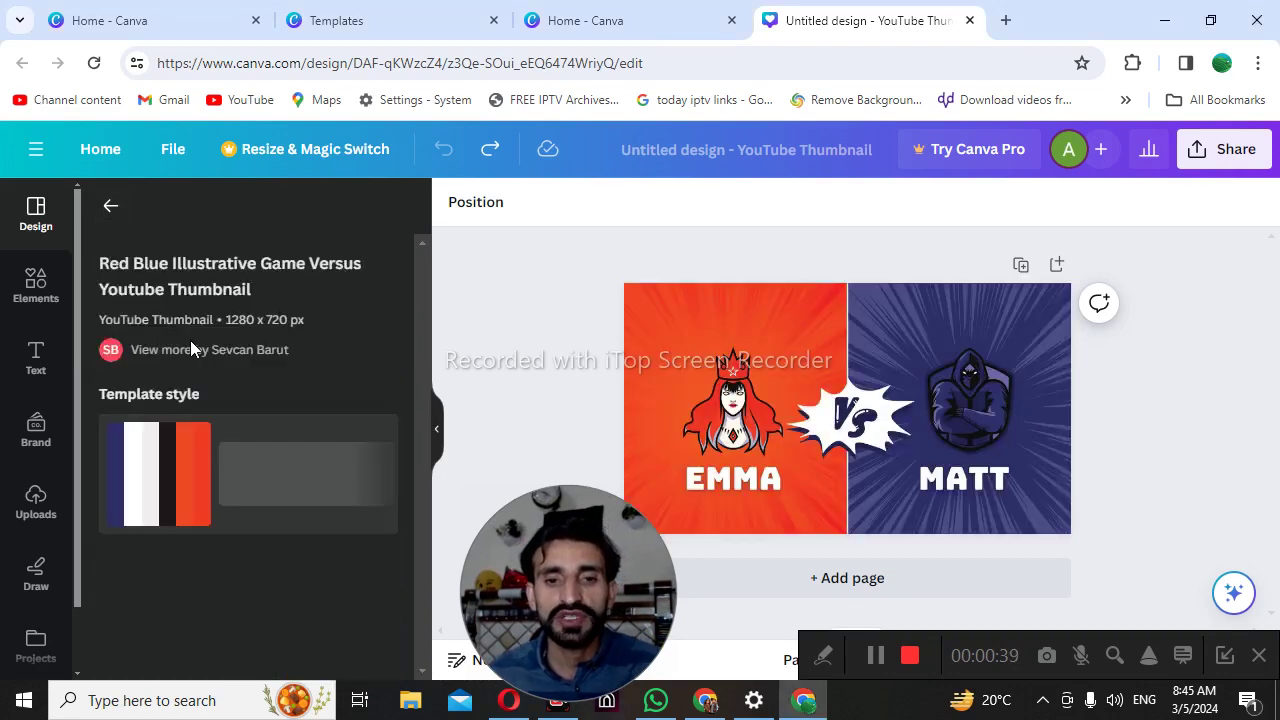
{"action": "left_click", "coordinate": [770, 482]}
{"action": "key", "text": "Delete"}
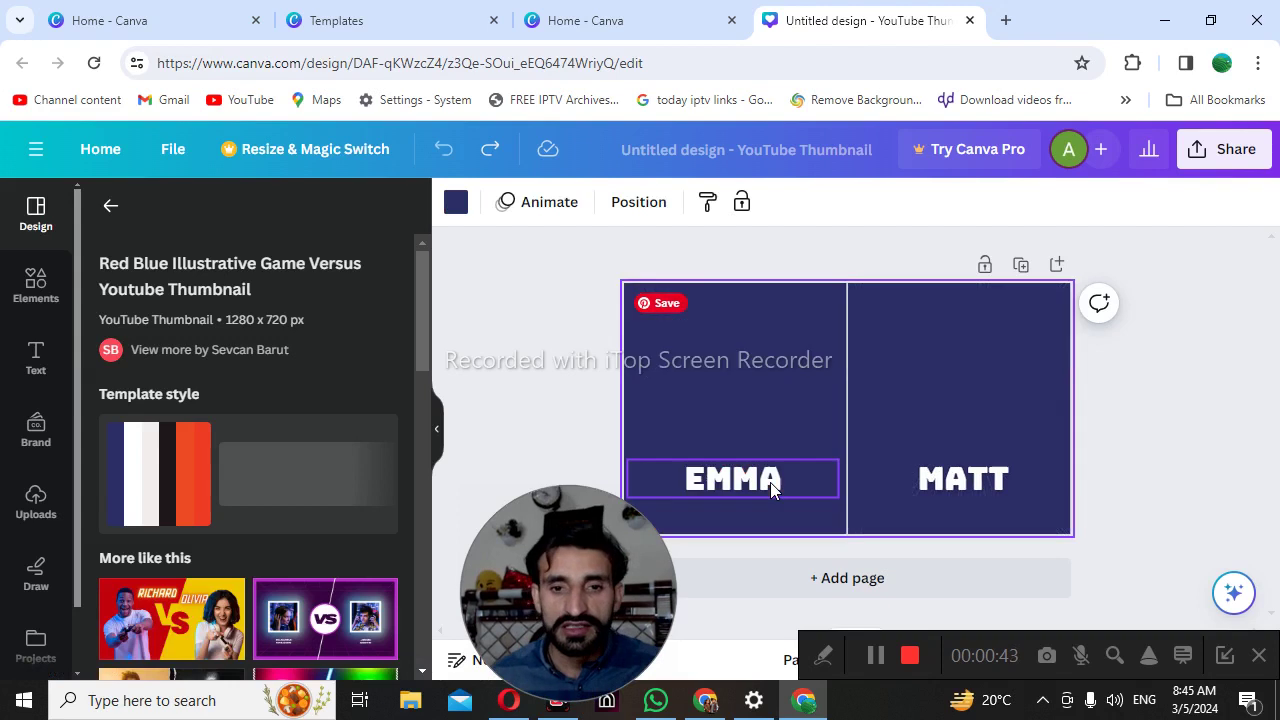
{"action": "key", "text": "ctrl+z"}
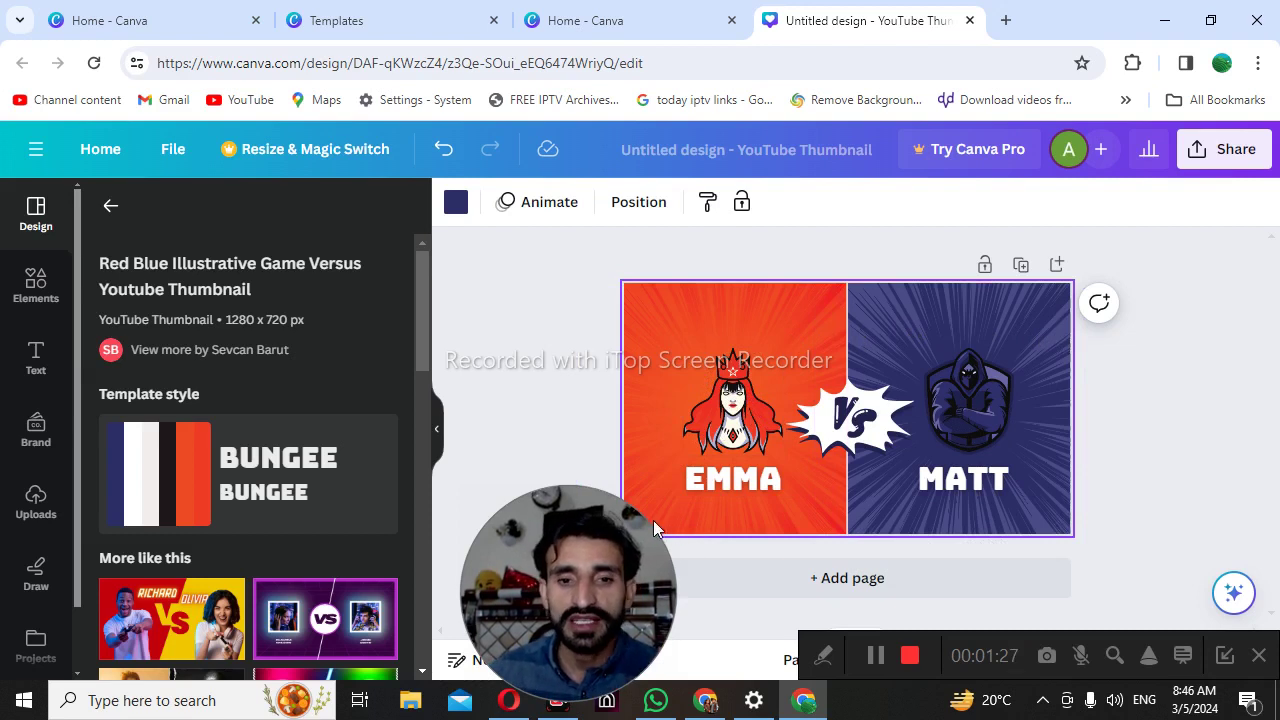
{"action": "left_click_drag", "start_coordinate": [571, 553], "coordinate": [463, 543]}
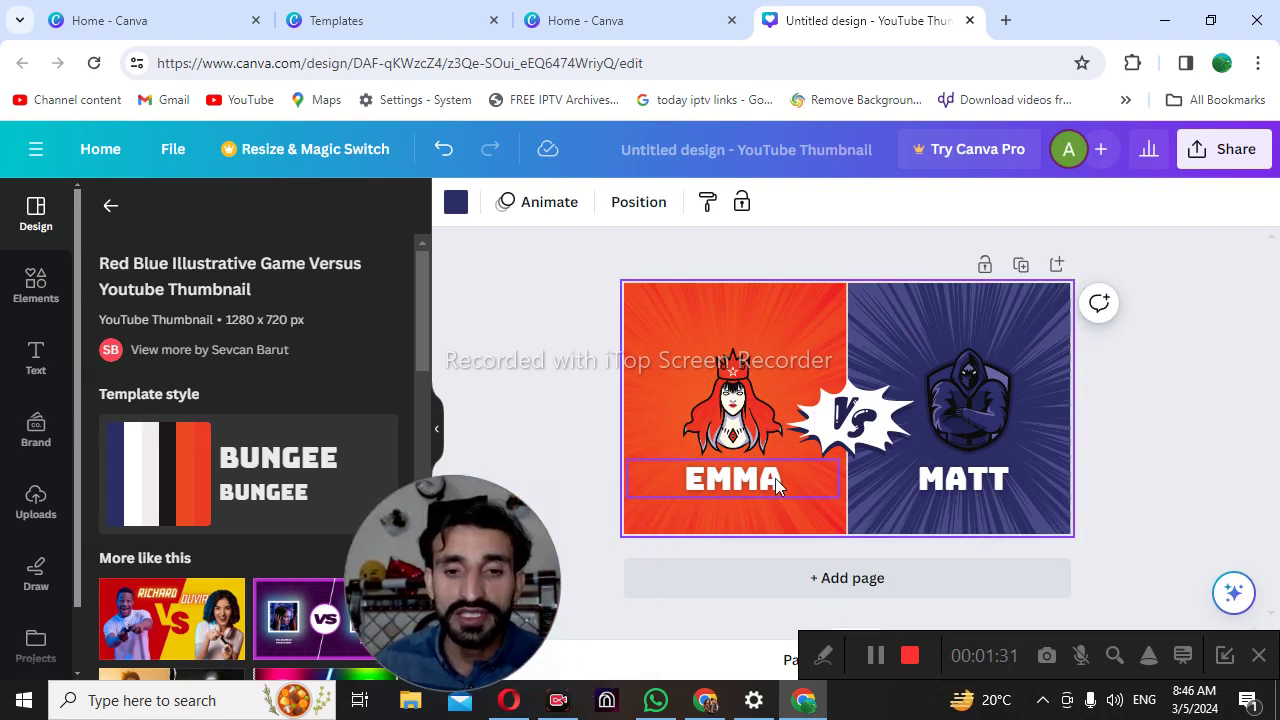
Step: Recolour the sunburst rays on the orange half of the thumbnail, trying the dark blue document colours before settling on black
{"action": "left_click", "coordinate": [780, 322]}
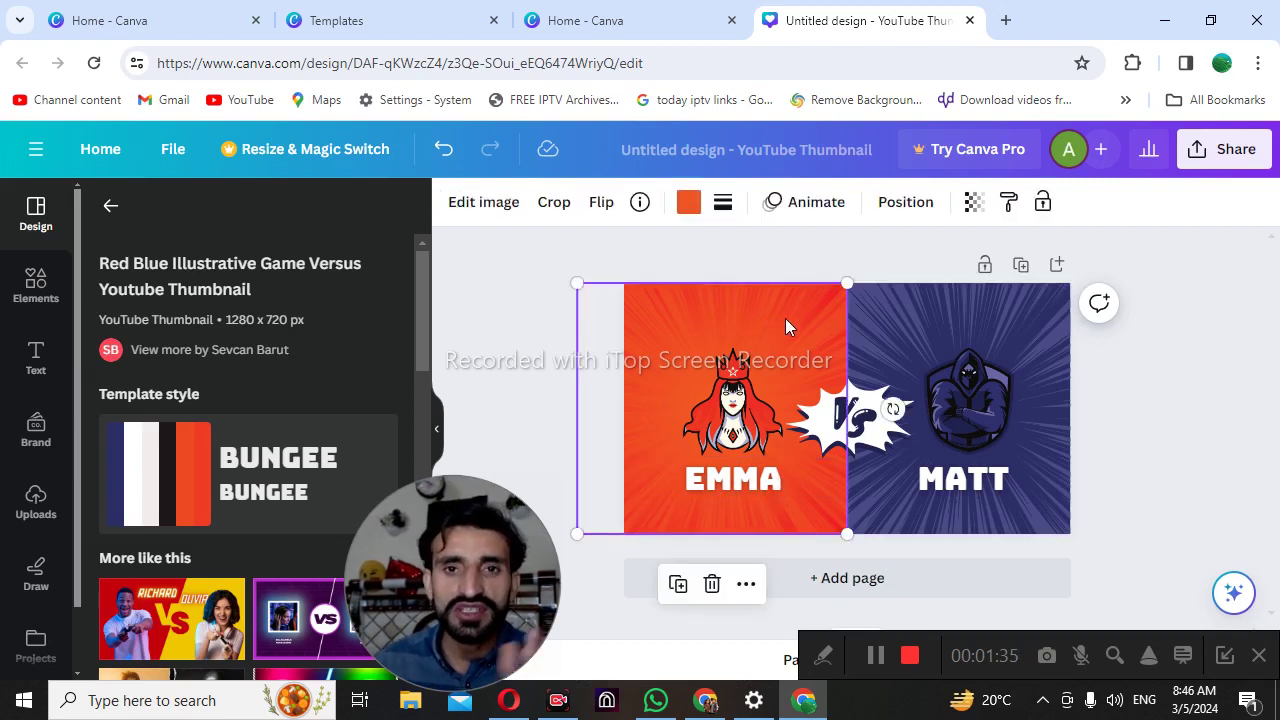
{"action": "left_click", "coordinate": [688, 202]}
{"action": "left_click", "coordinate": [330, 328]}
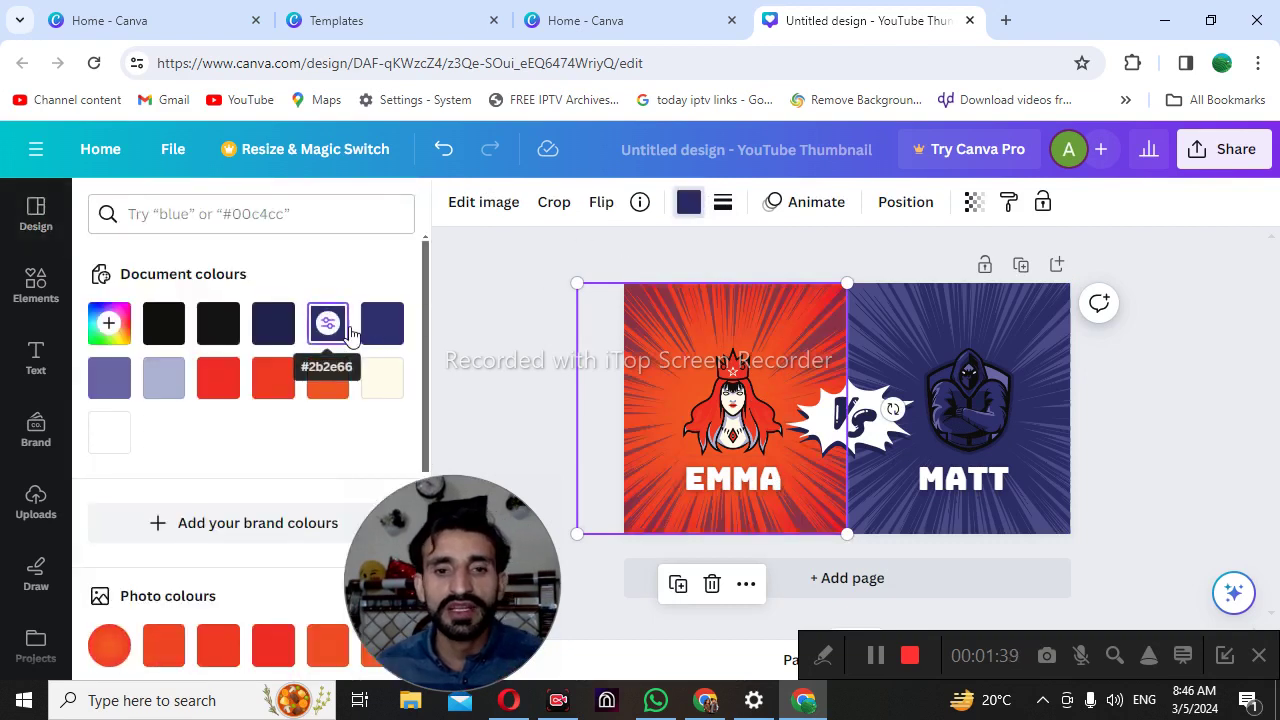
{"action": "left_click", "coordinate": [387, 328]}
{"action": "left_click", "coordinate": [274, 325]}
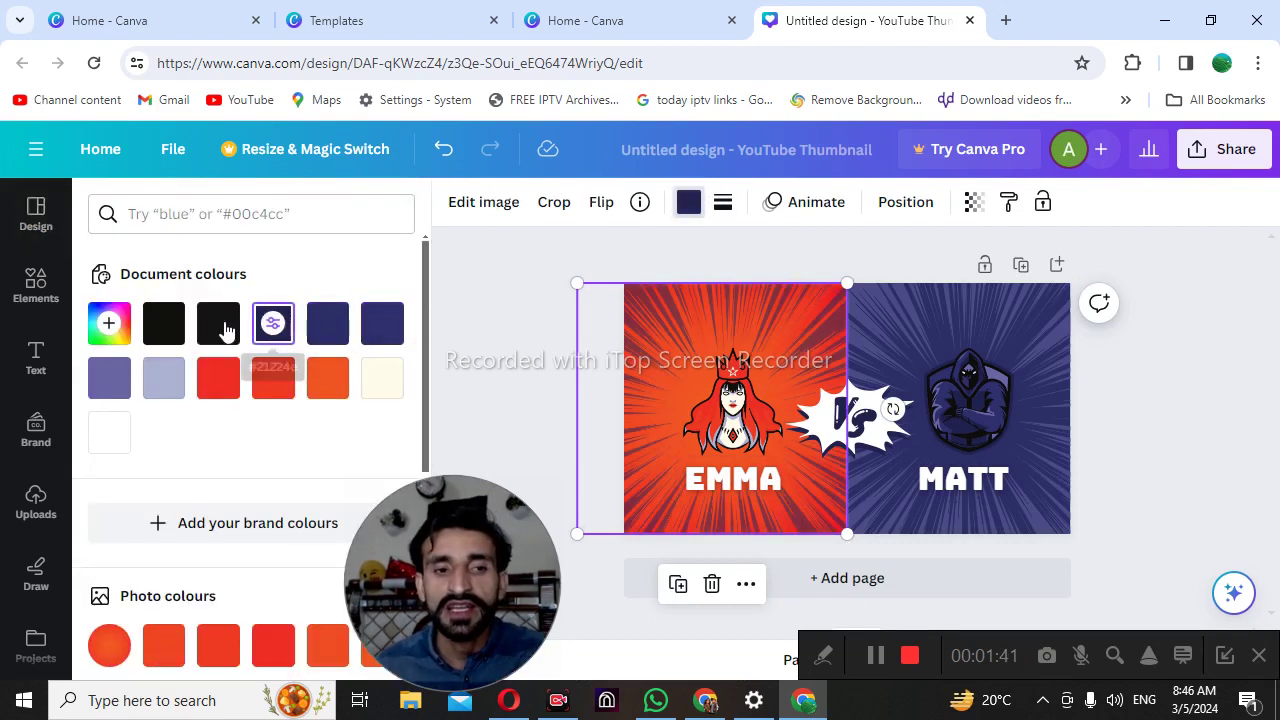
{"action": "left_click", "coordinate": [218, 323]}
{"action": "left_click", "coordinate": [164, 323]}
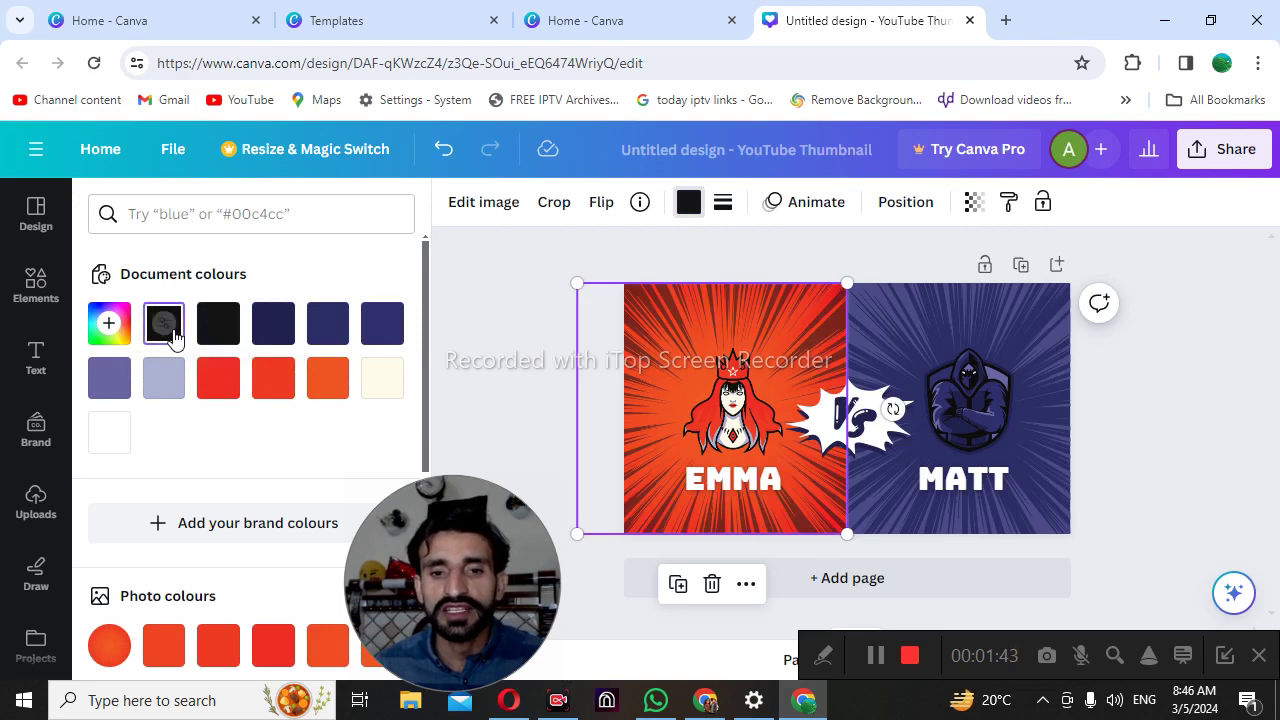
Step: Recolour the sunburst rays on the navy half of the thumbnail to the document red #ef3a24
{"action": "left_click", "coordinate": [963, 328]}
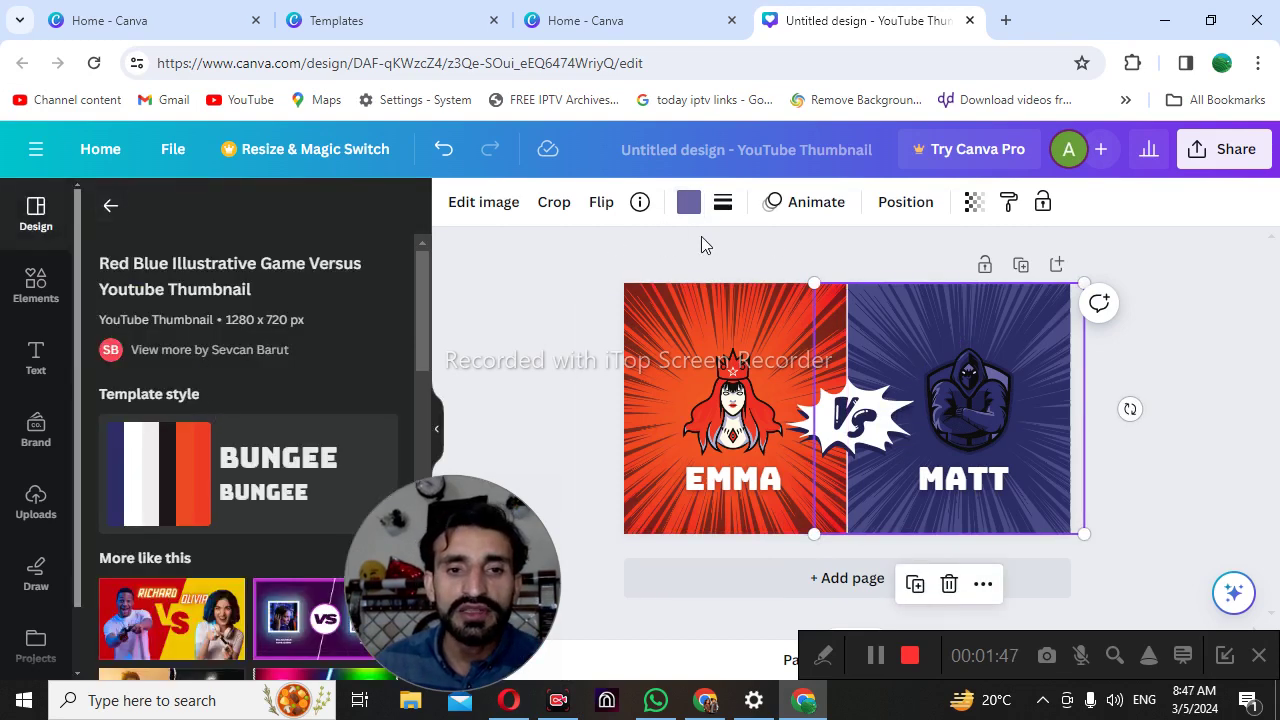
{"action": "left_click", "coordinate": [687, 203]}
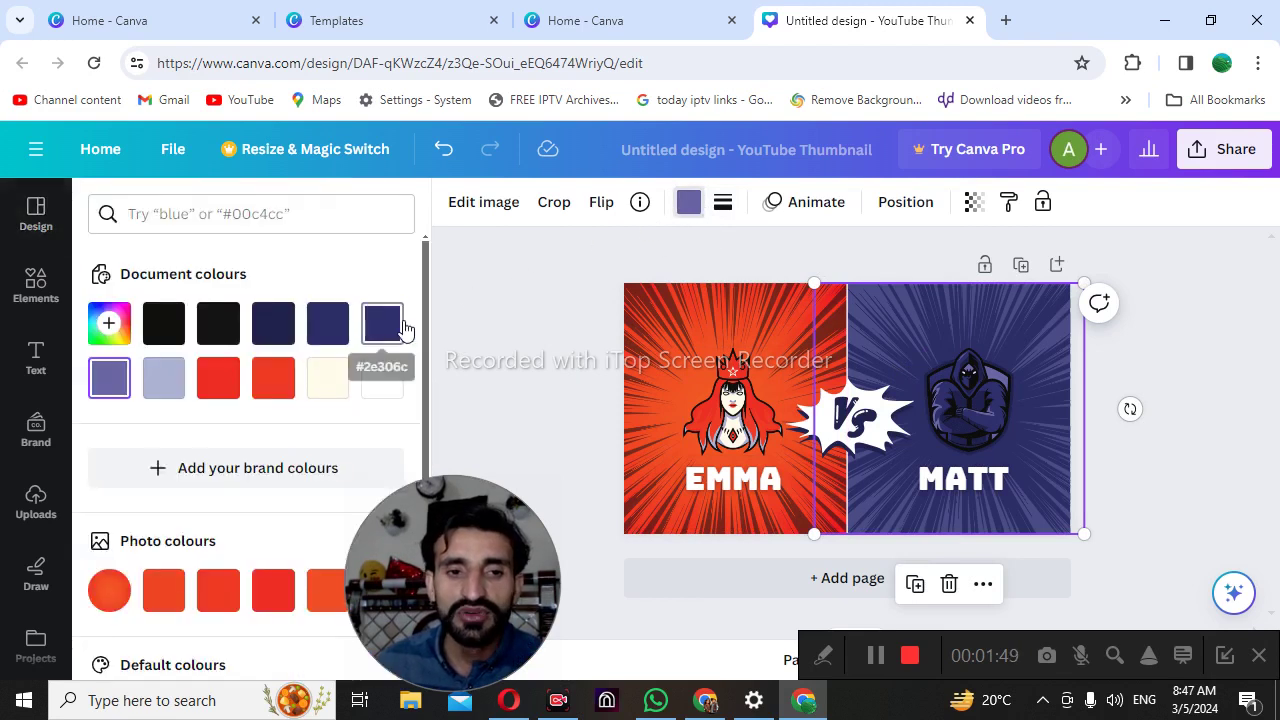
{"action": "left_click", "coordinate": [382, 323]}
{"action": "left_click", "coordinate": [273, 378]}
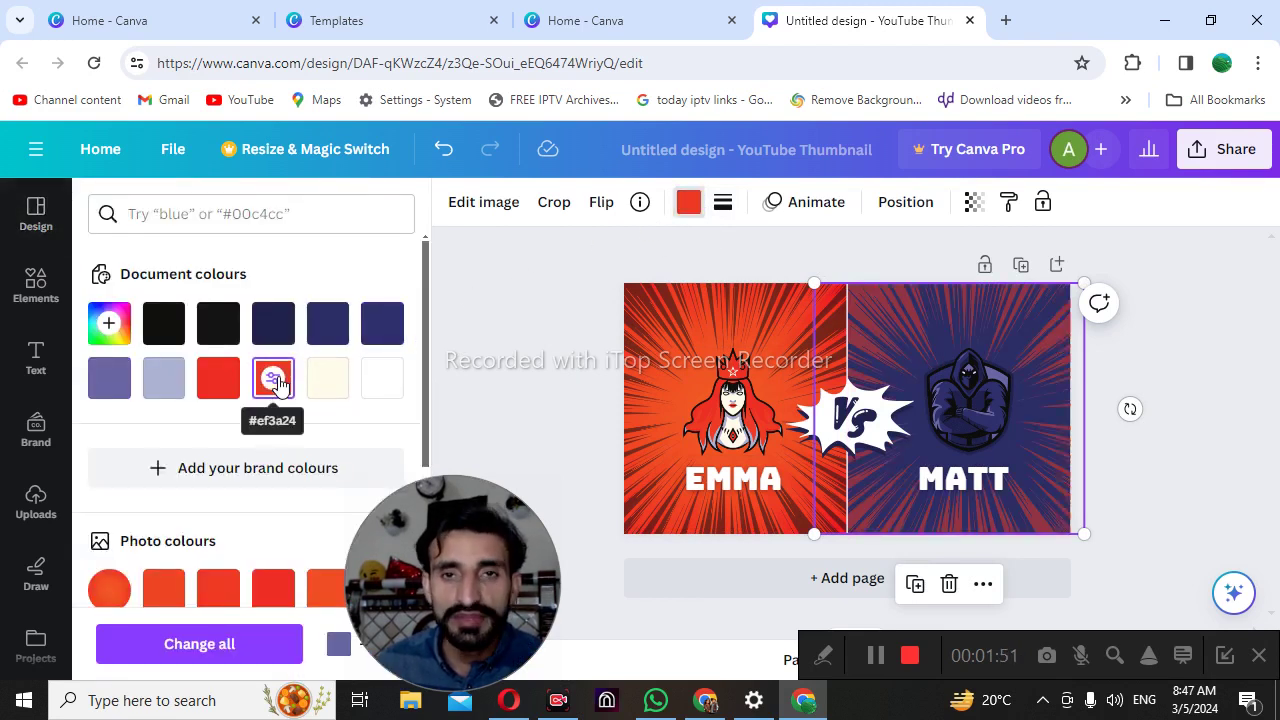
Step: Replace the red-haired character with the uploaded Multan Sultans logo, sized and positioned above the caption on the orange half
{"action": "left_click", "coordinate": [731, 428]}
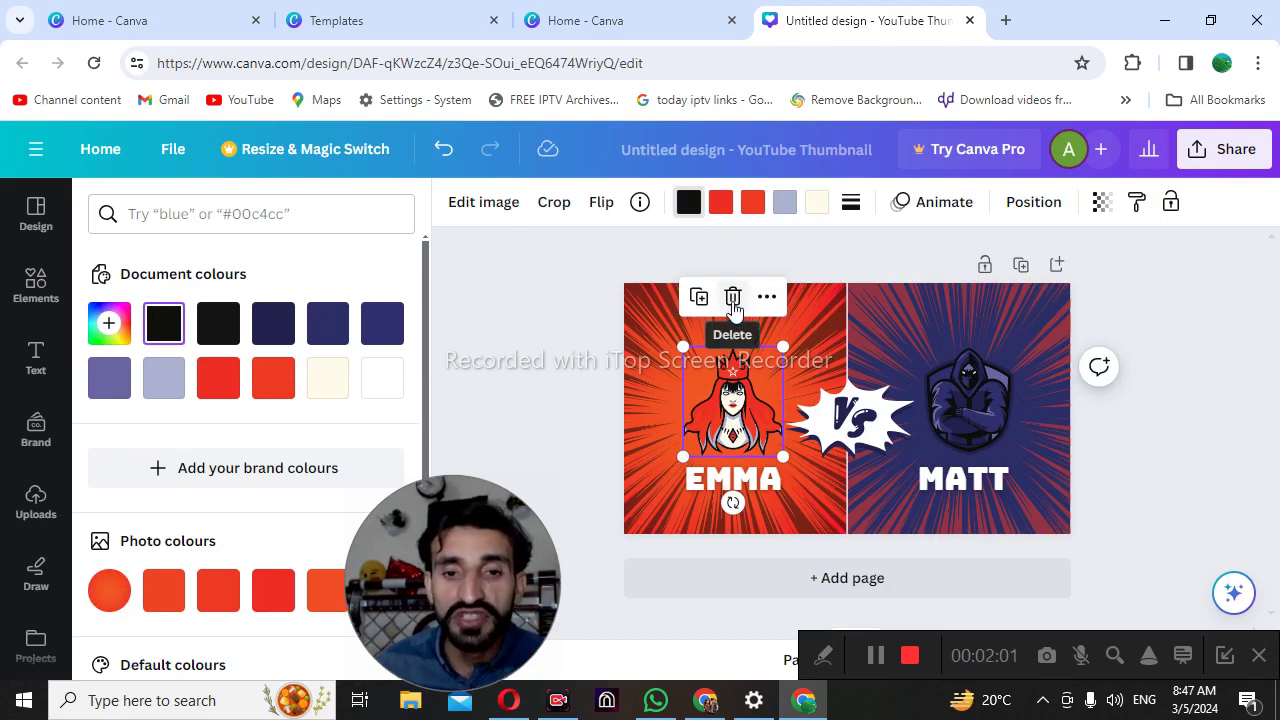
{"action": "left_click", "coordinate": [35, 502]}
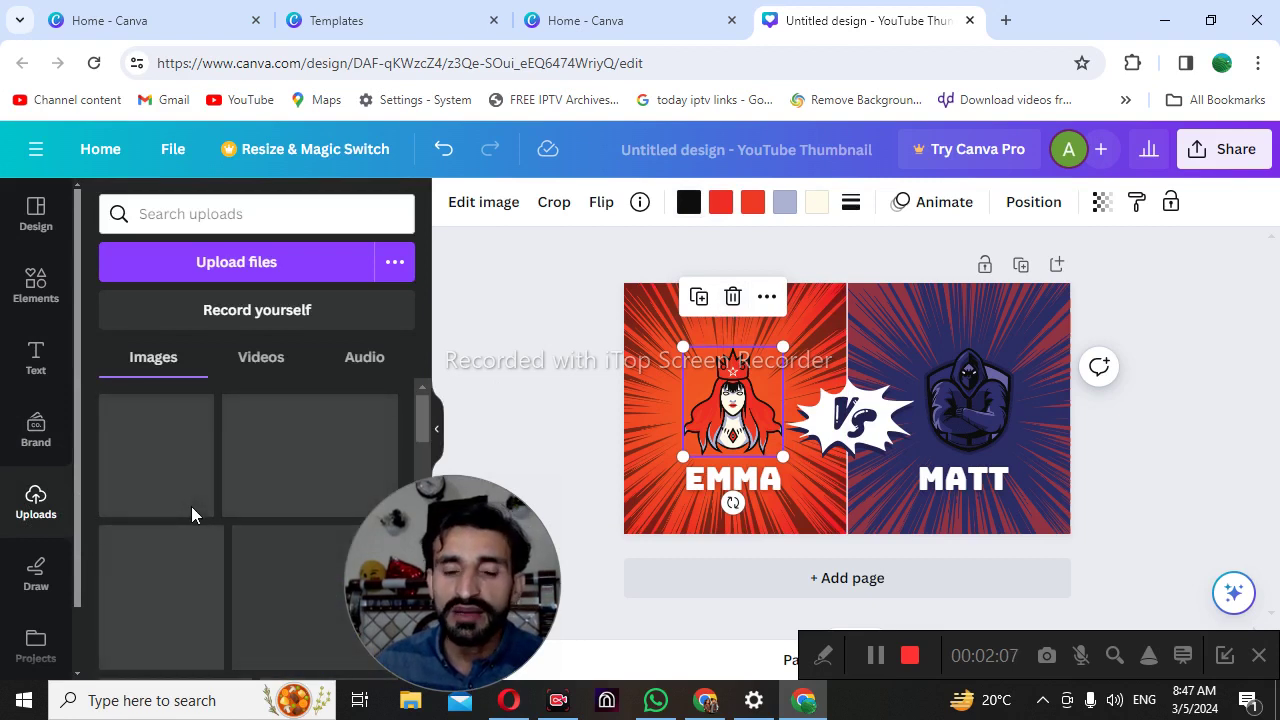
{"action": "left_click_drag", "start_coordinate": [150, 445], "coordinate": [735, 428]}
{"action": "left_click_drag", "start_coordinate": [813, 478], "coordinate": [782, 488]}
{"action": "left_click_drag", "start_coordinate": [765, 430], "coordinate": [739, 401]}
{"action": "left_click", "coordinate": [1008, 404]}
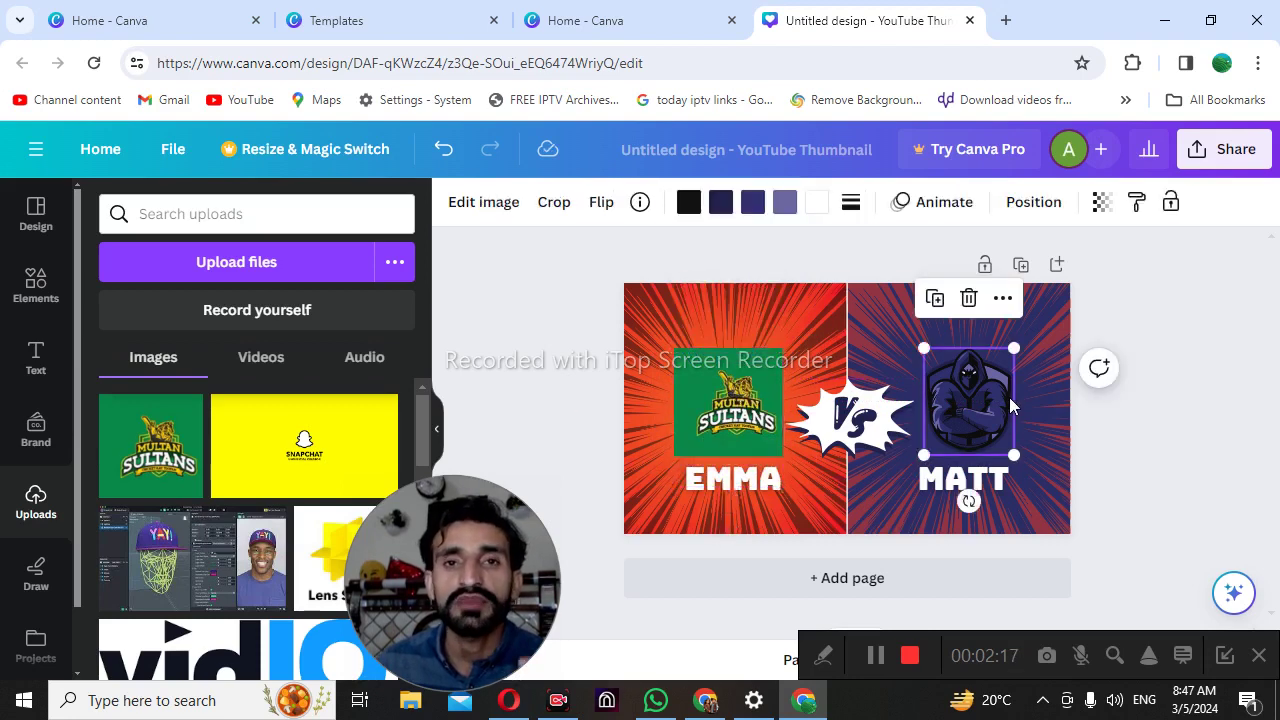
Step: Replace the caption under the Multan Sultans logo with PUBG
{"action": "left_click", "coordinate": [775, 480]}
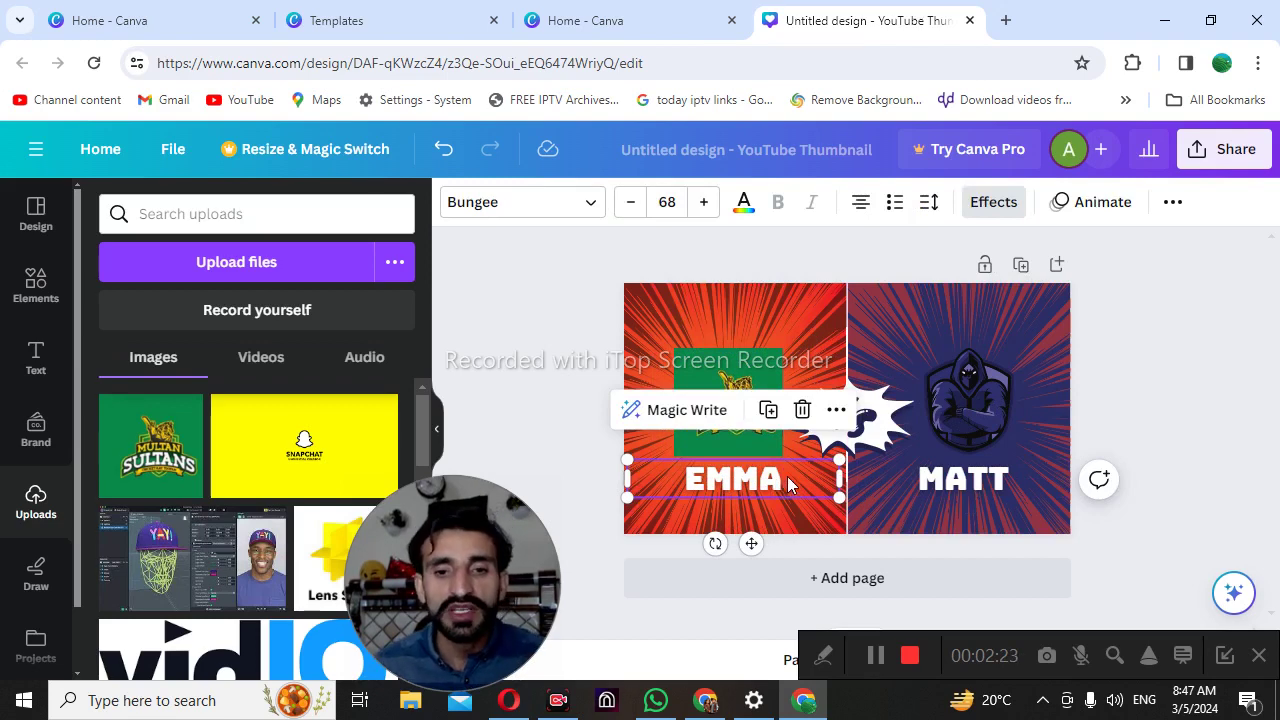
{"action": "double_click", "coordinate": [793, 477]}
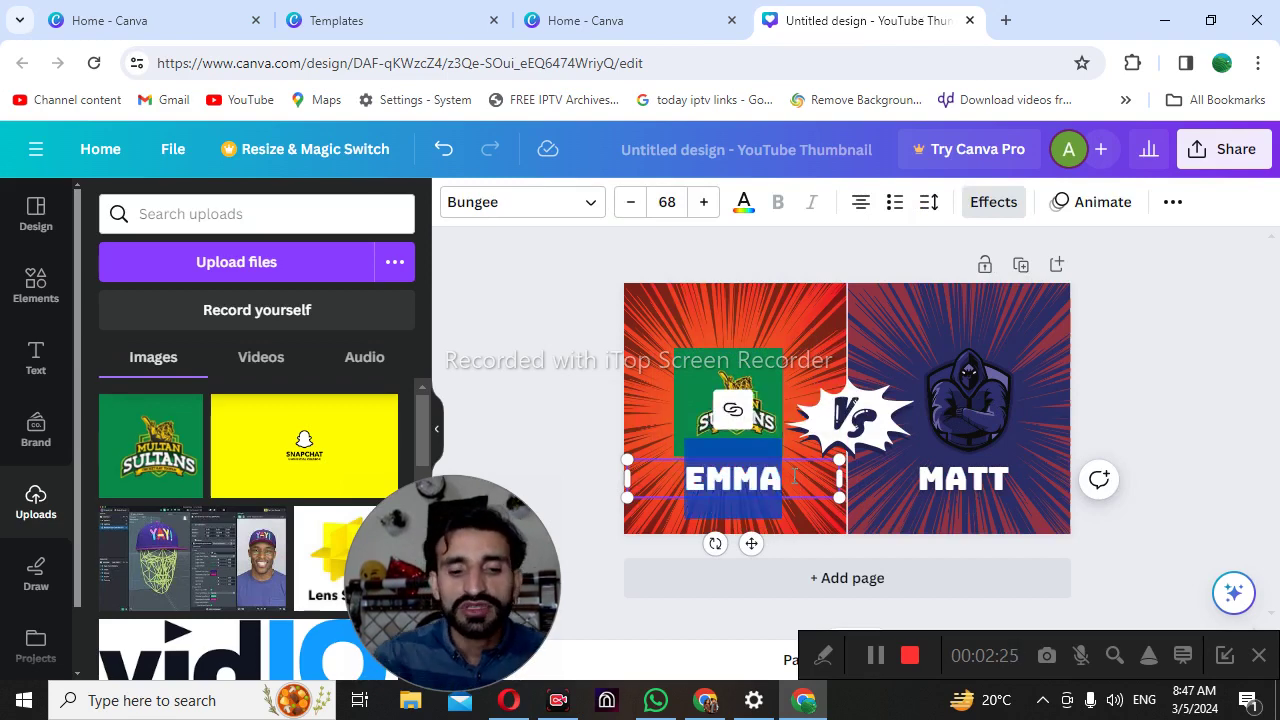
{"action": "type", "text": "PUBG"}
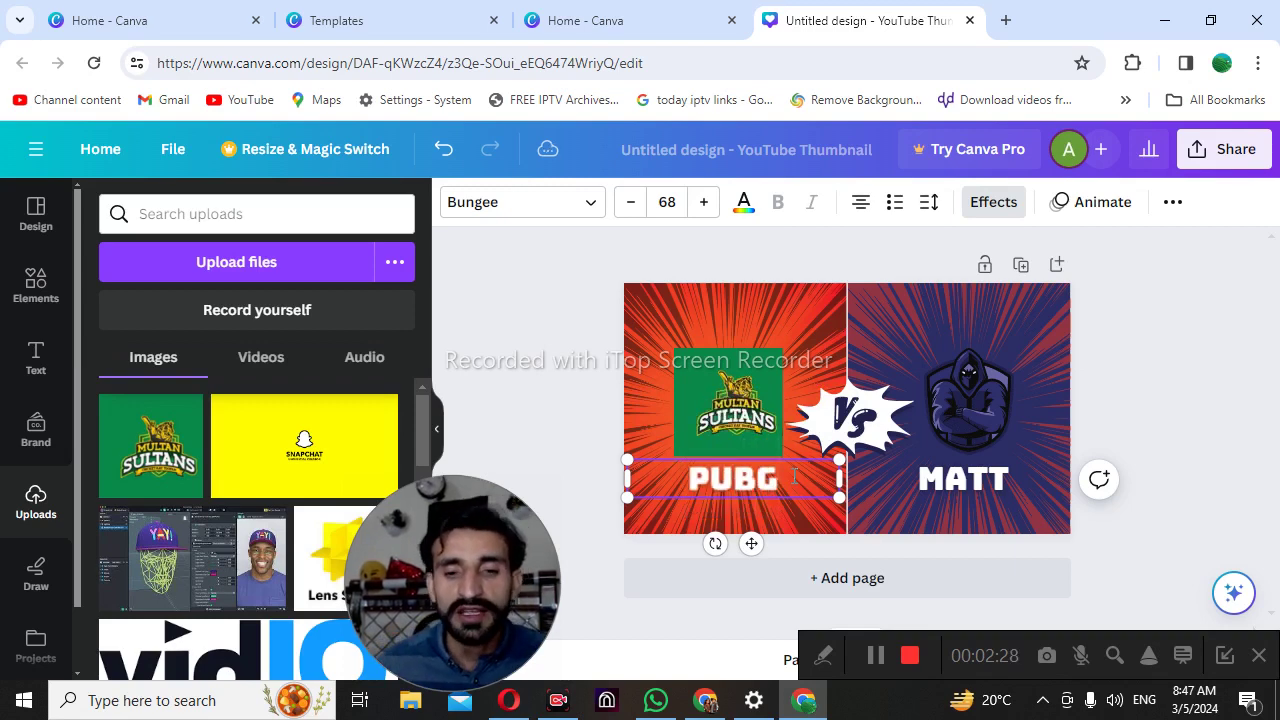
Step: Replace the caption under the hooded character with GAME
{"action": "left_click", "coordinate": [1011, 483]}
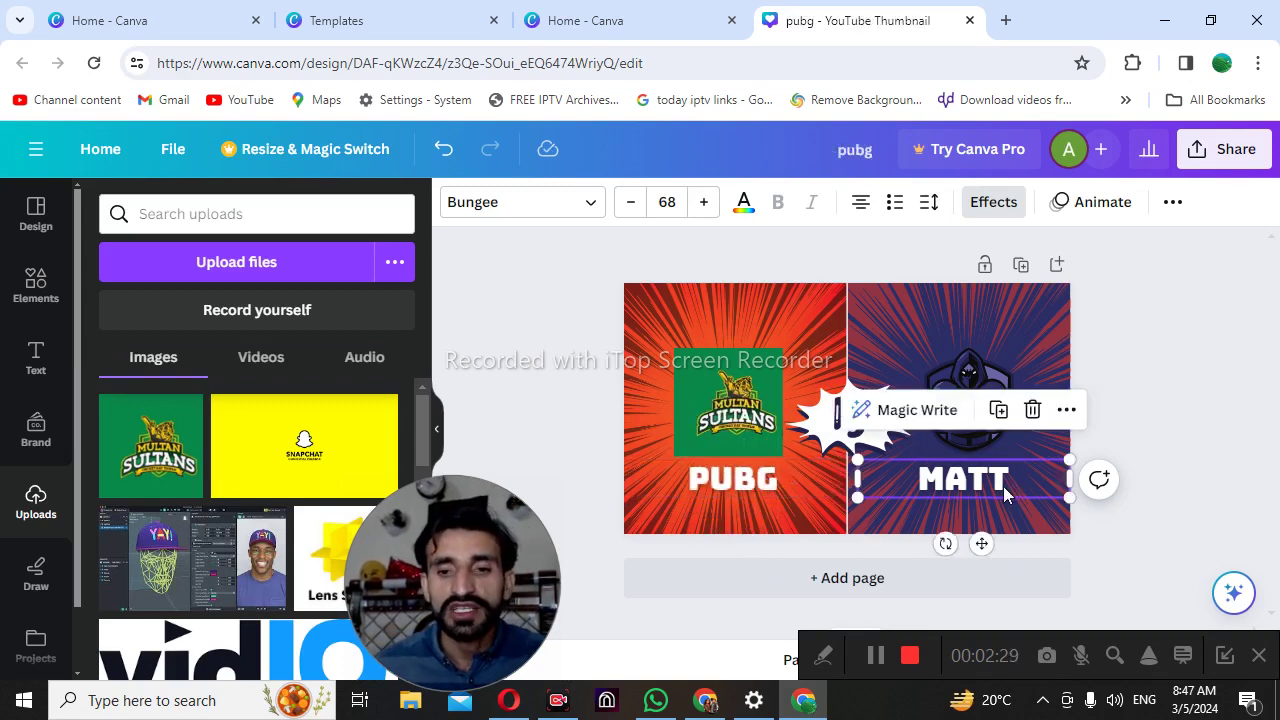
{"action": "double_click", "coordinate": [1003, 486]}
{"action": "type", "text": "GAM"}
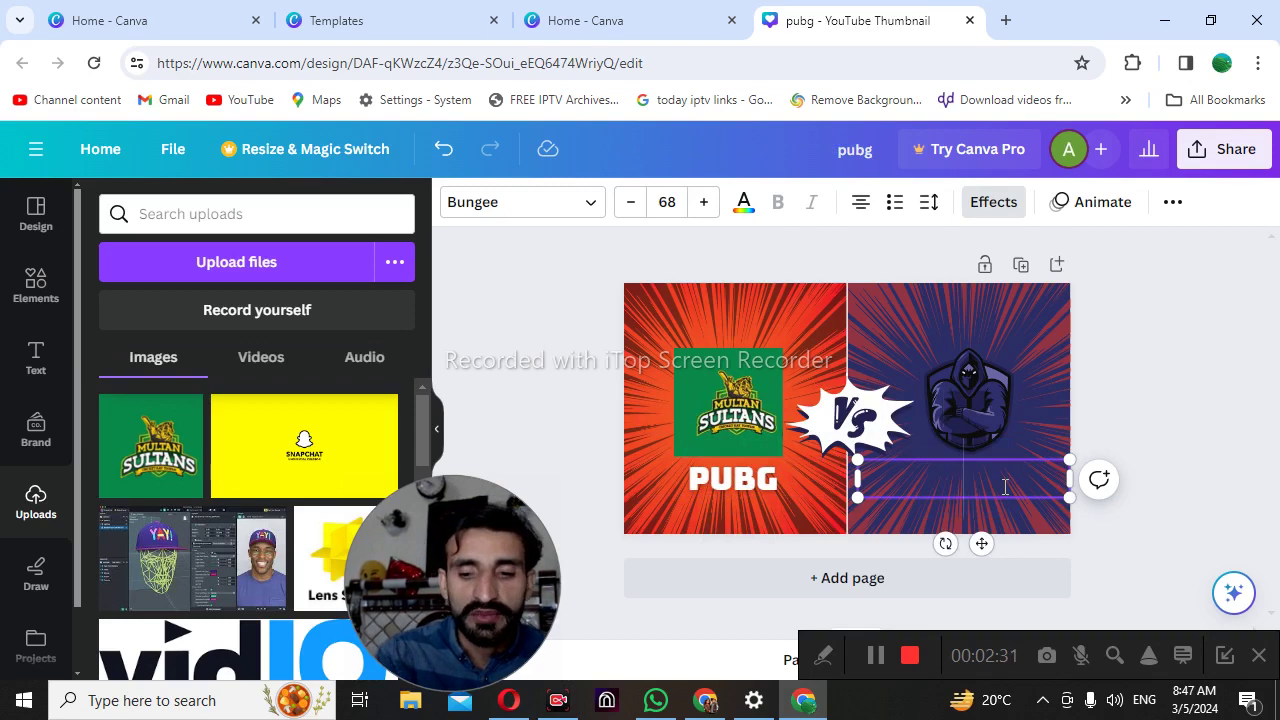
{"action": "type", "text": "E"}
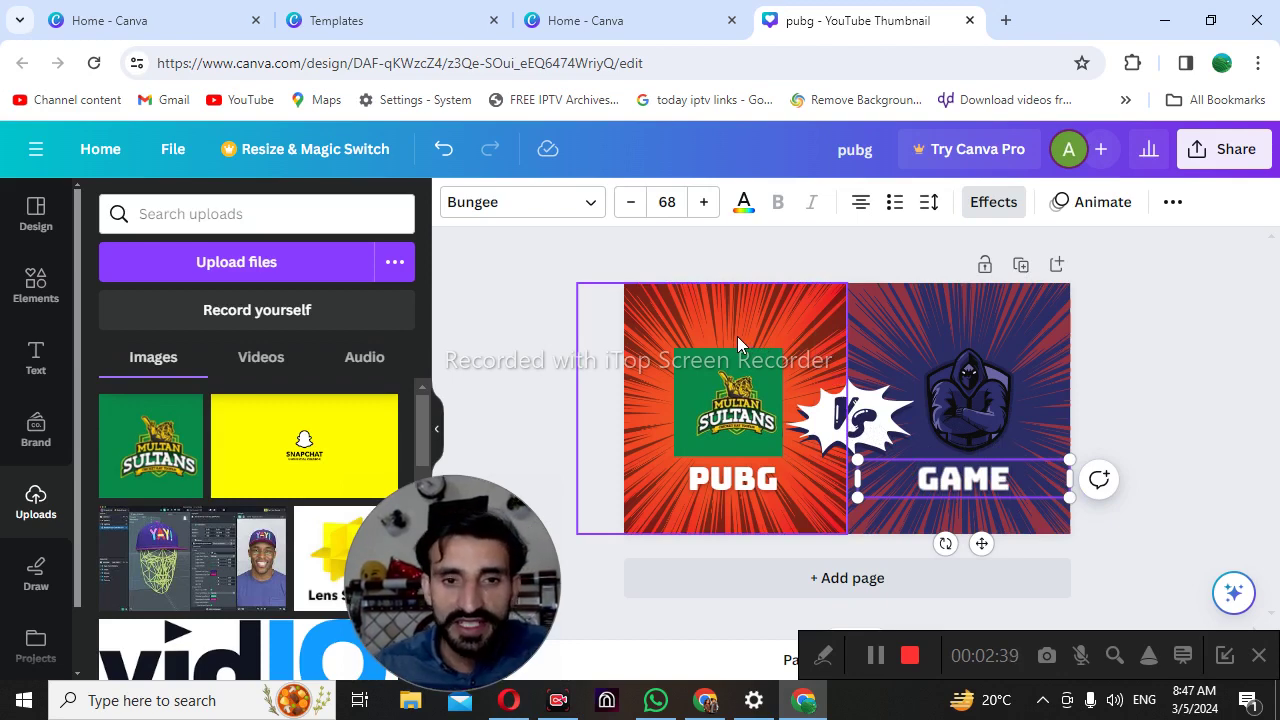
Step: Change the font of the GAME caption to Bukhari Script
{"action": "left_click", "coordinate": [580, 210]}
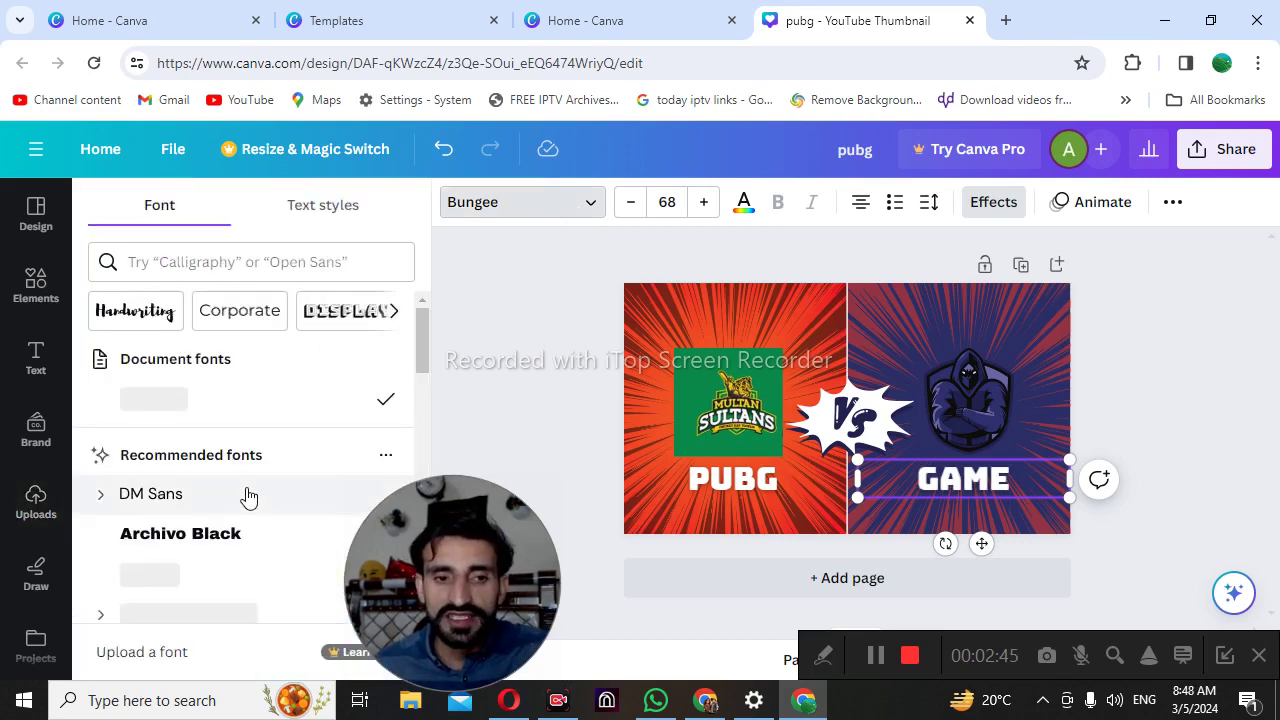
{"action": "scroll", "coordinate": [235, 500], "scroll_direction": "down", "scroll_amount": 5}
{"action": "scroll", "coordinate": [221, 500], "scroll_direction": "down", "scroll_amount": 1}
{"action": "left_click", "coordinate": [200, 316]}
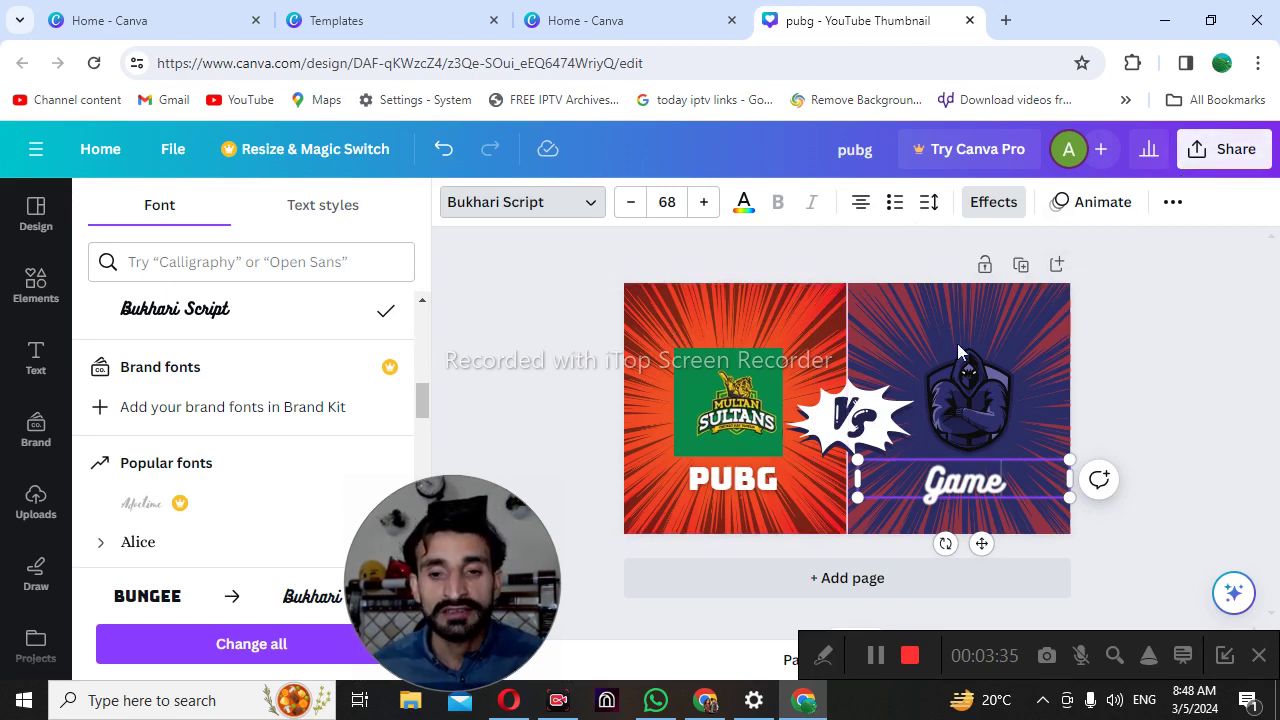
{"action": "key", "text": "Escape"}
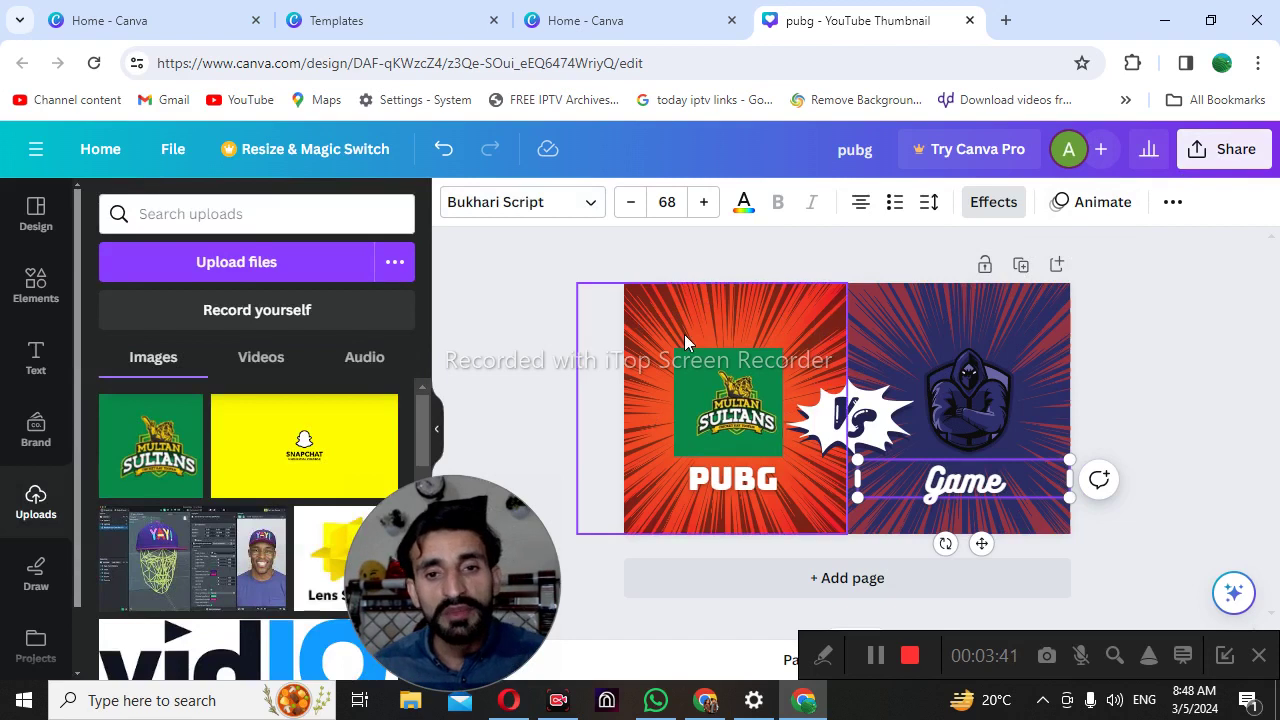
Step: Review the design's sharing options and the full list of ways to publish it
{"action": "left_click", "coordinate": [1227, 160]}
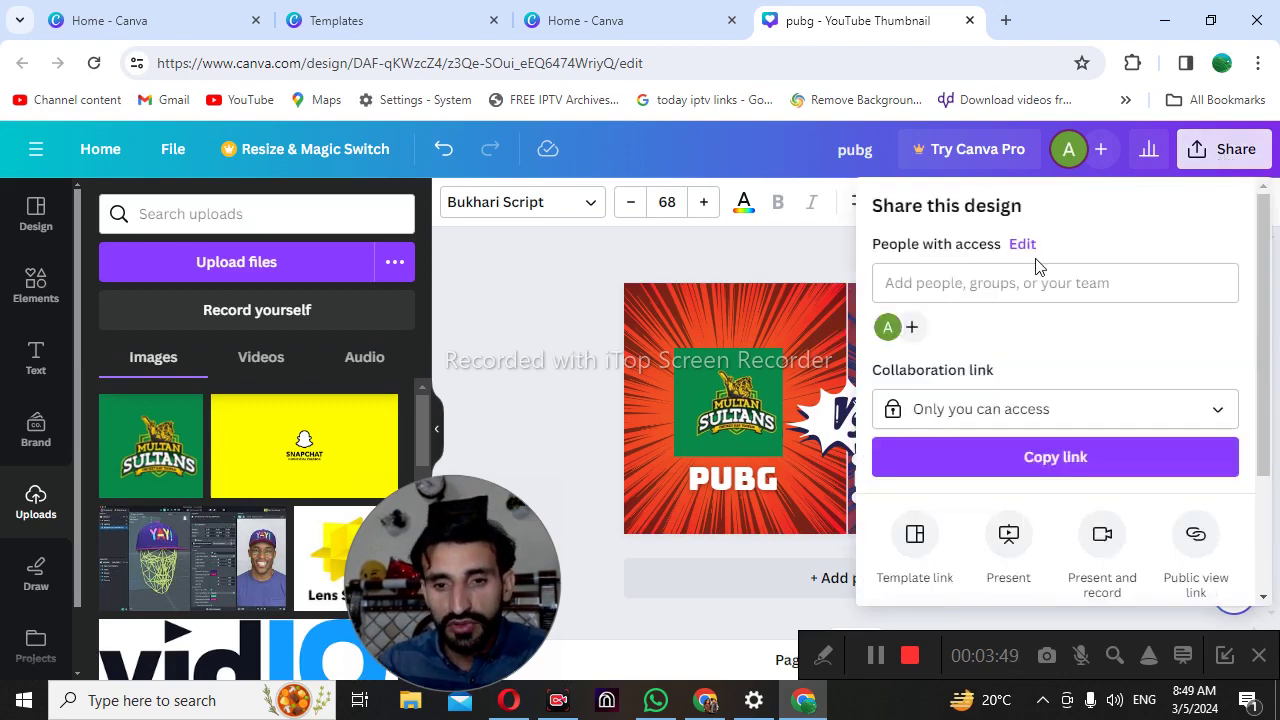
{"action": "scroll", "coordinate": [986, 366], "scroll_direction": "down", "scroll_amount": 2}
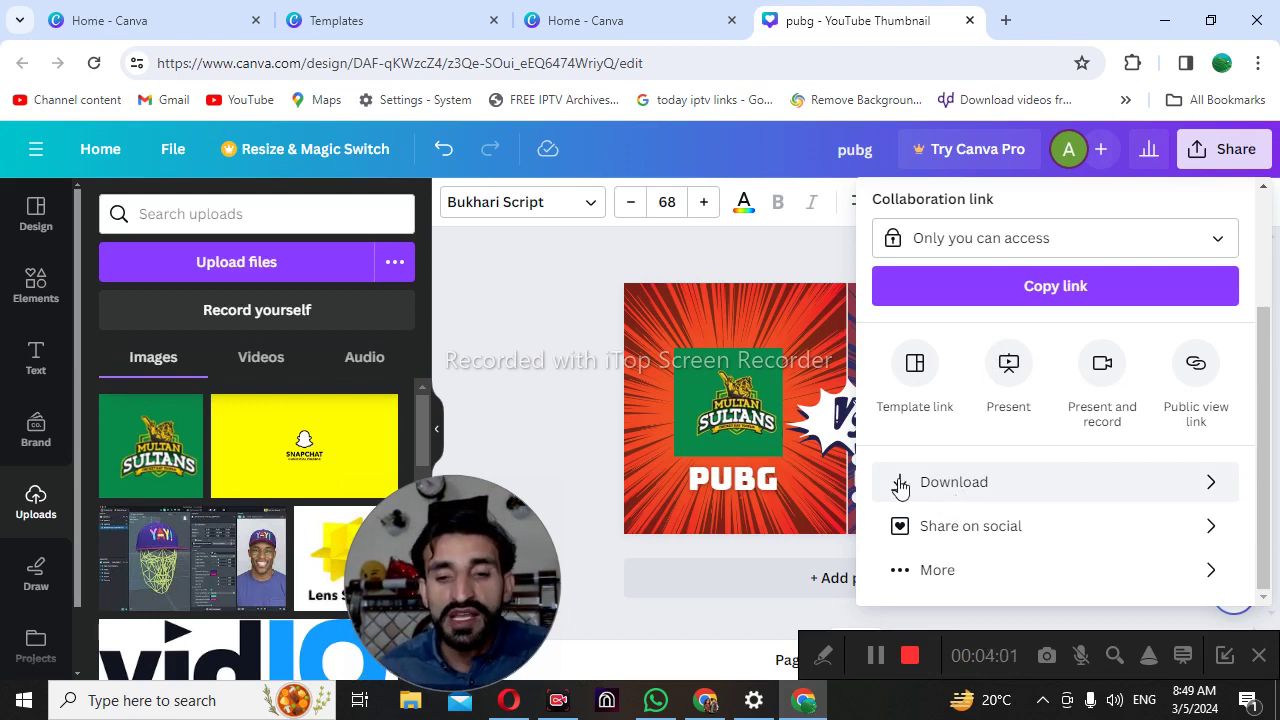
{"action": "left_click", "coordinate": [960, 572]}
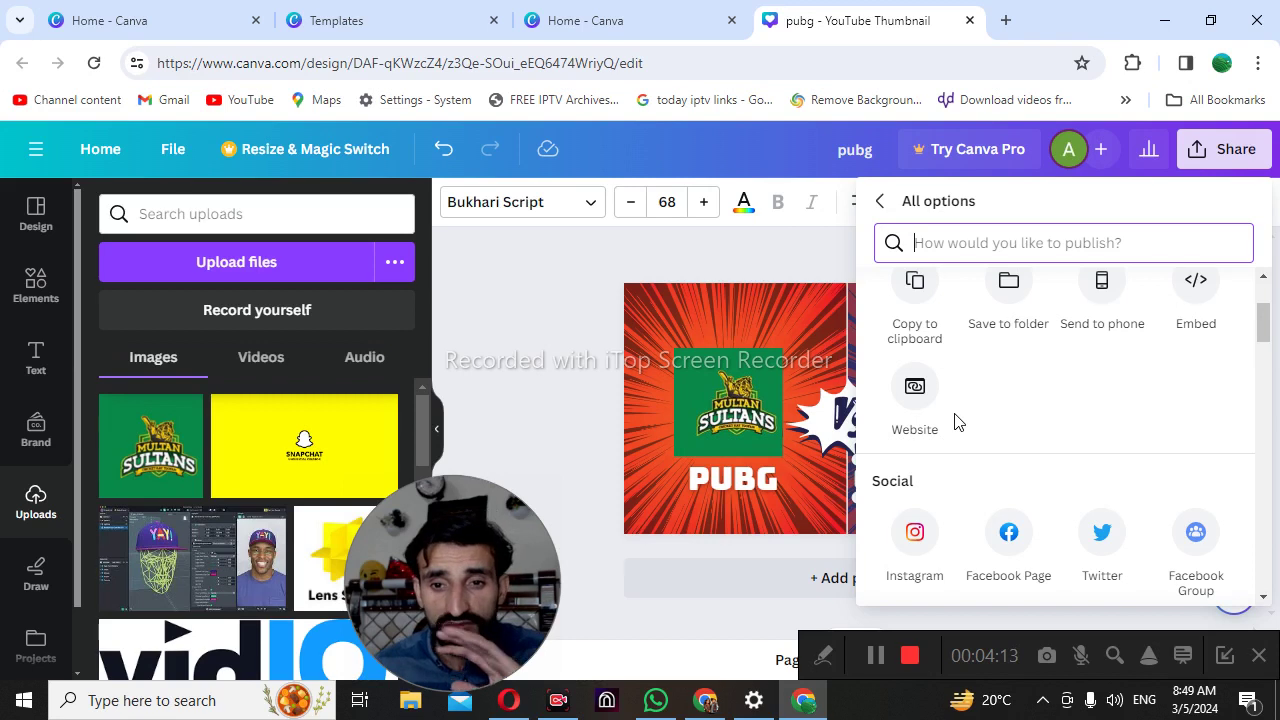
{"action": "scroll", "coordinate": [954, 421], "scroll_direction": "up", "scroll_amount": 2}
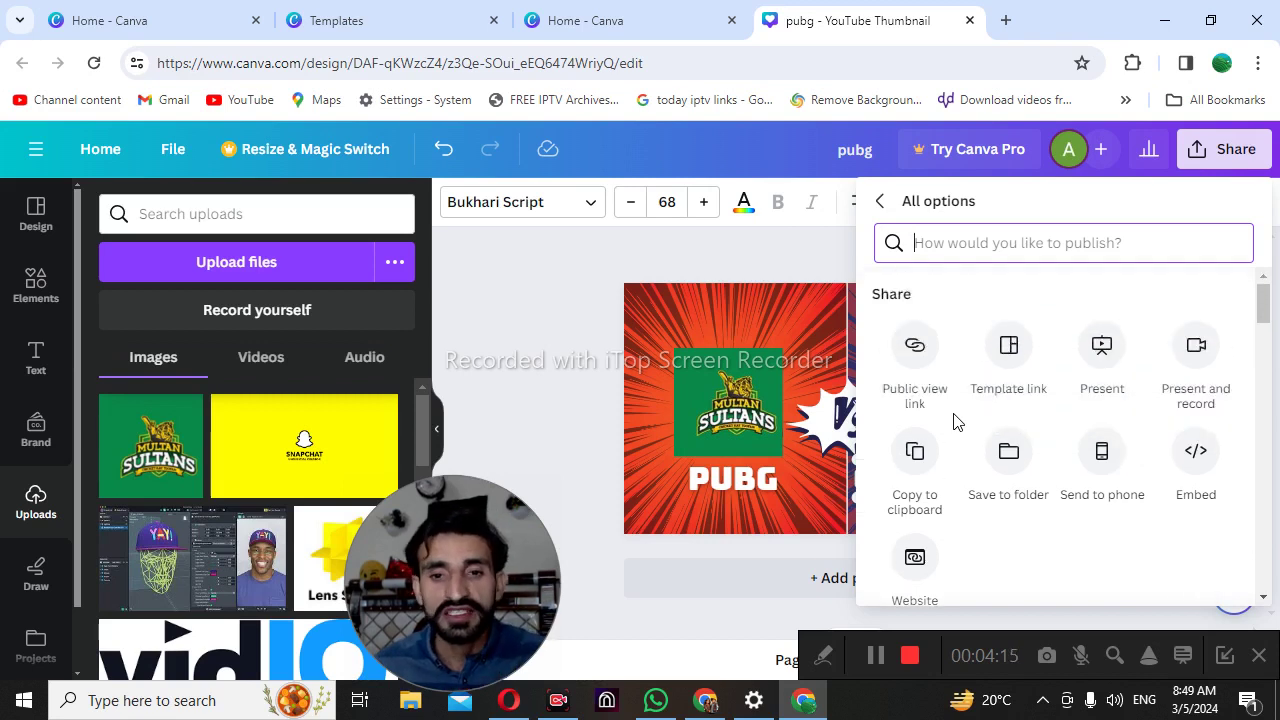
{"action": "left_click", "coordinate": [880, 208]}
Step: Review the file types offered for downloading the design, and close the download settings without exporting
{"action": "scroll", "coordinate": [975, 440], "scroll_direction": "down", "scroll_amount": 2}
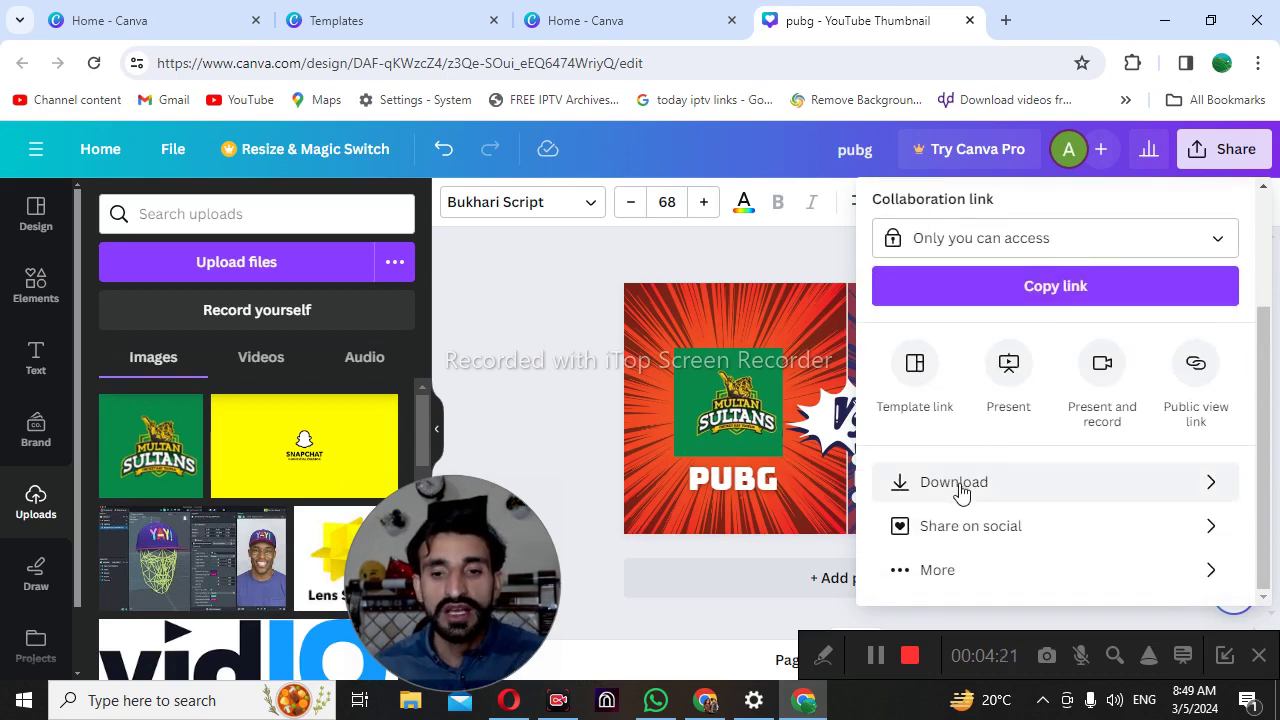
{"action": "left_click", "coordinate": [960, 488]}
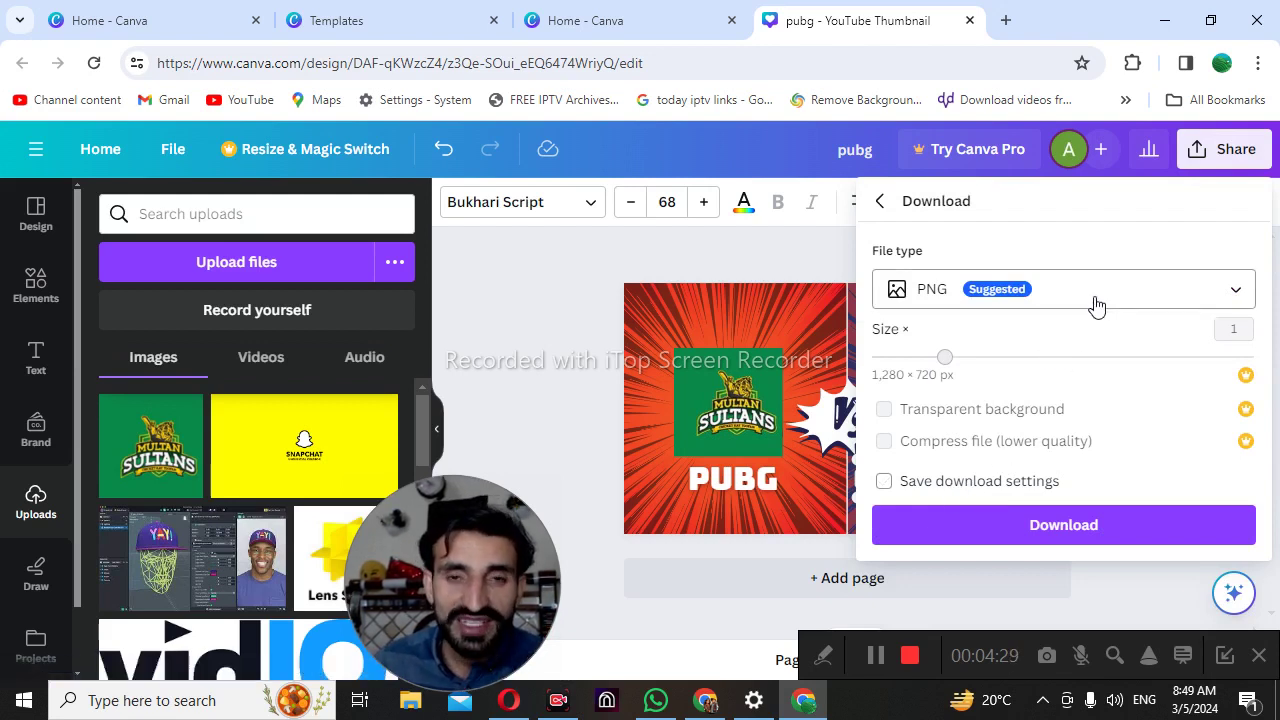
{"action": "left_click", "coordinate": [1095, 302]}
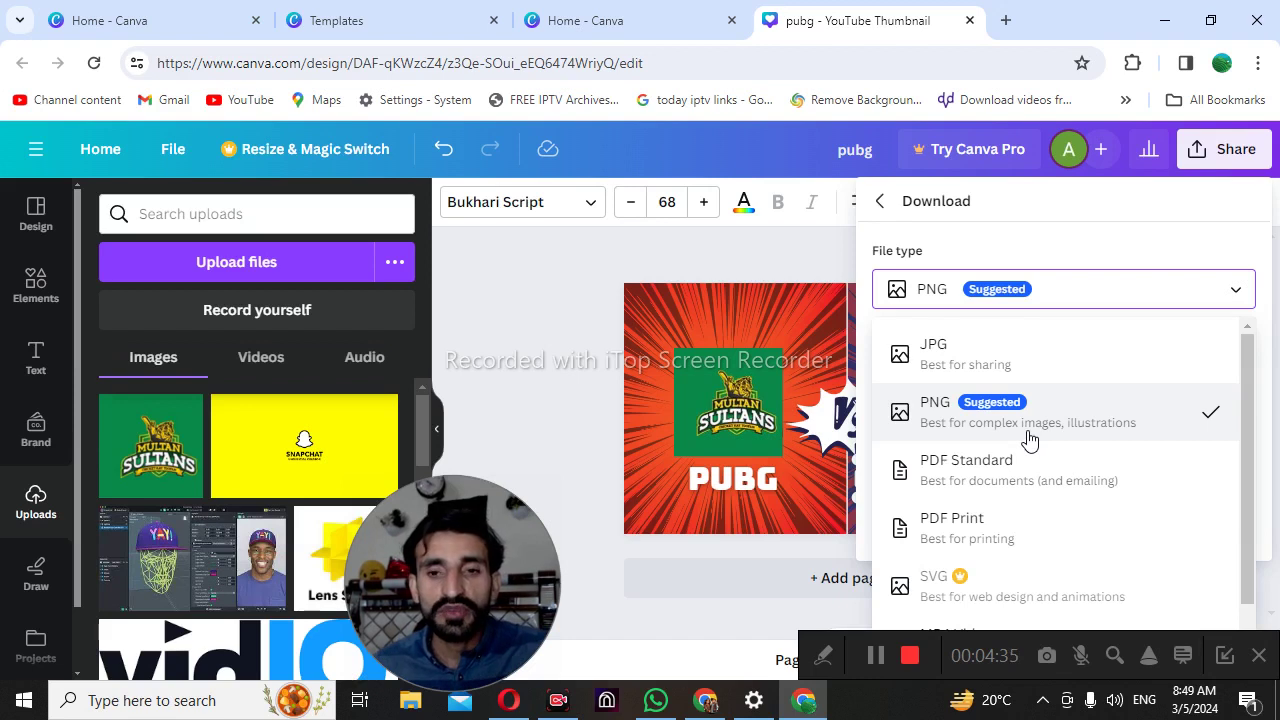
{"action": "scroll", "coordinate": [1028, 445], "scroll_direction": "down", "scroll_amount": 1}
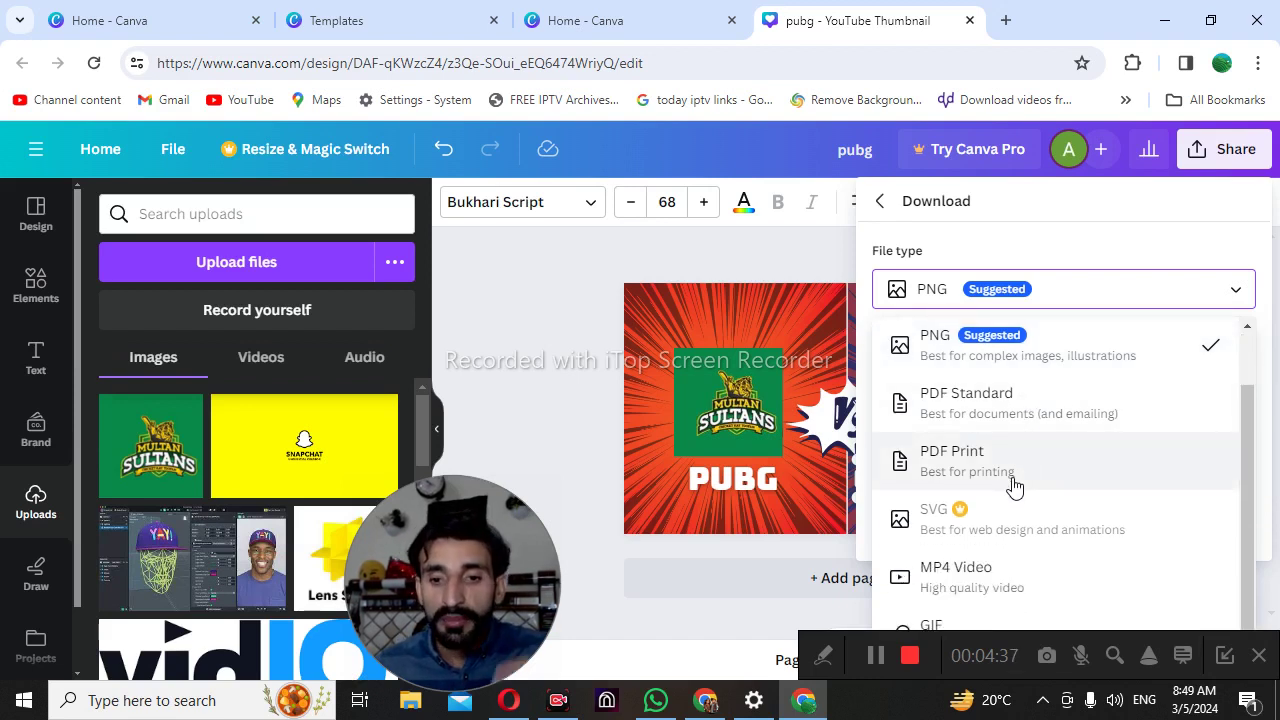
{"action": "scroll", "coordinate": [1014, 486], "scroll_direction": "up", "scroll_amount": 1}
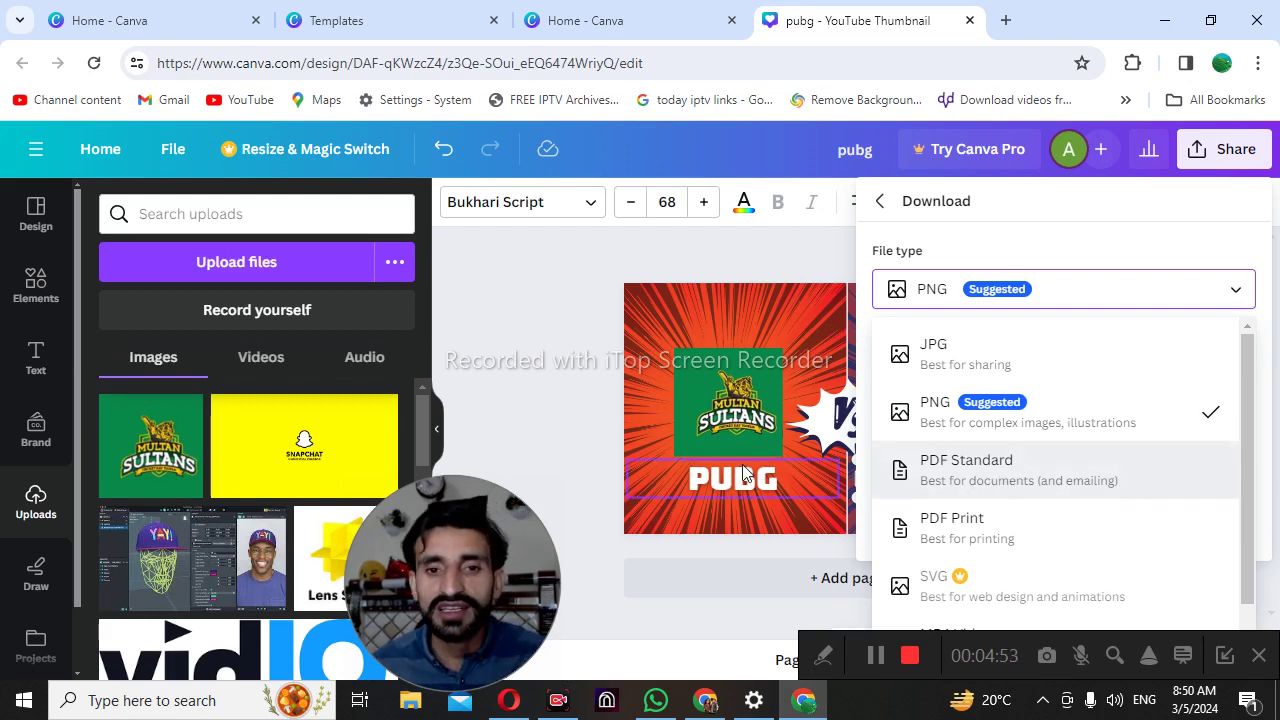
{"action": "left_click", "coordinate": [568, 316]}
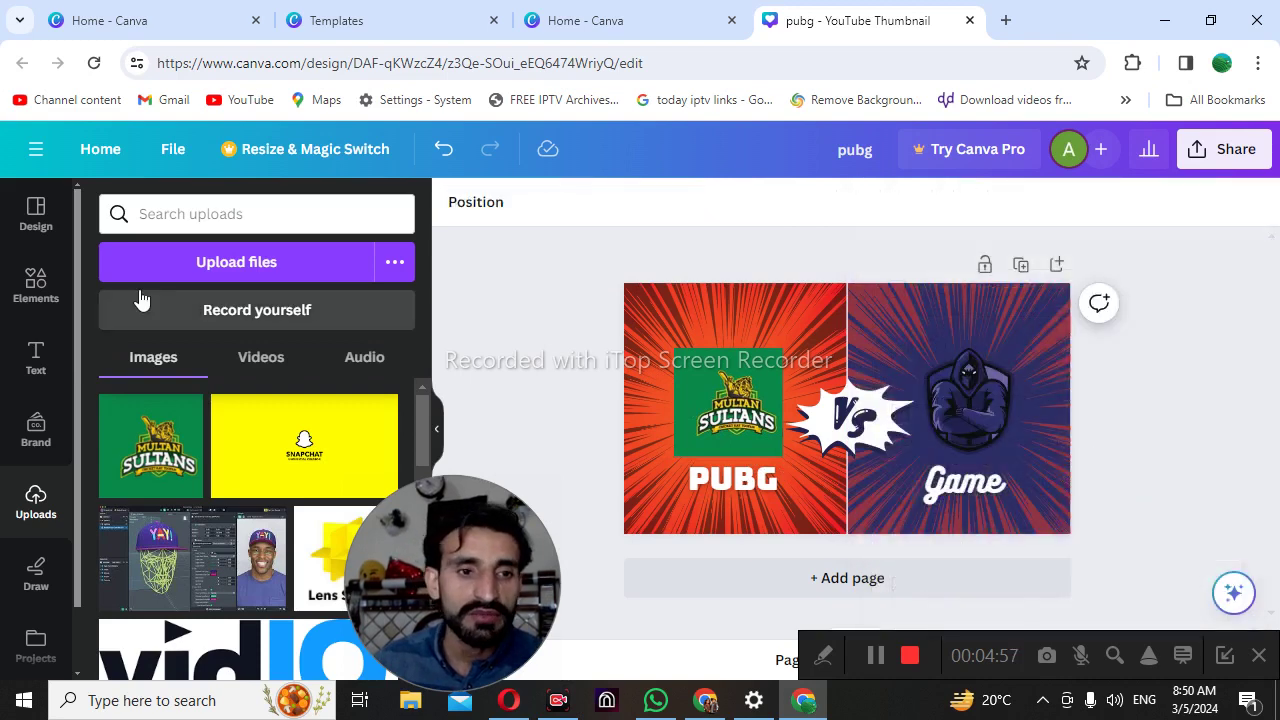
Step: Add the hand-held gold trophy graphic from the recently used elements and place it above the Multan Sultans logo
{"action": "left_click", "coordinate": [45, 287]}
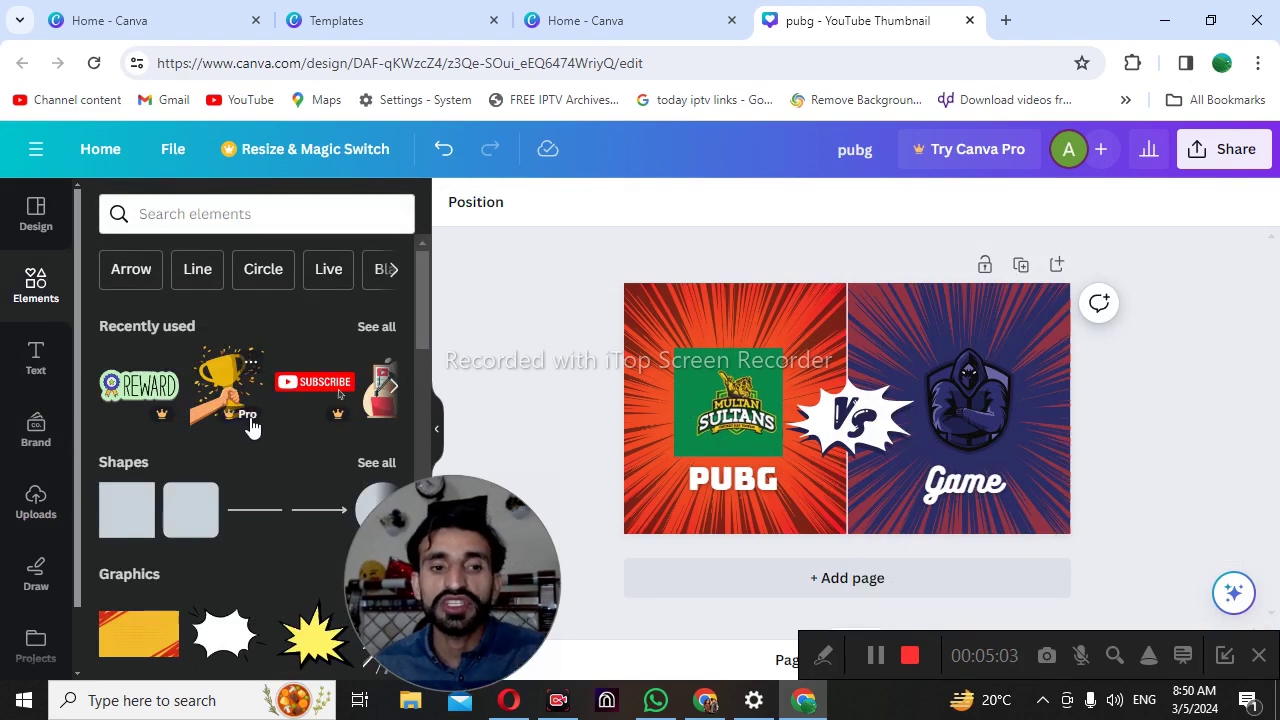
{"action": "left_click", "coordinate": [250, 422]}
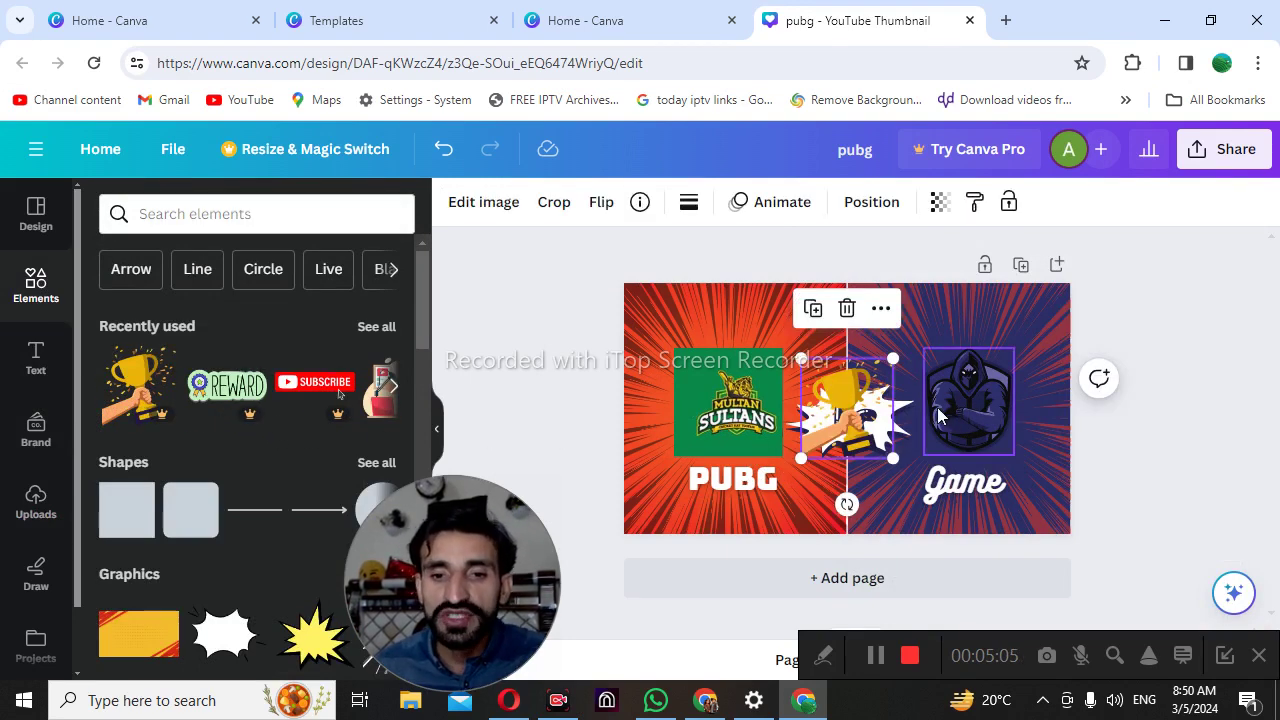
{"action": "left_click_drag", "start_coordinate": [841, 400], "coordinate": [714, 328]}
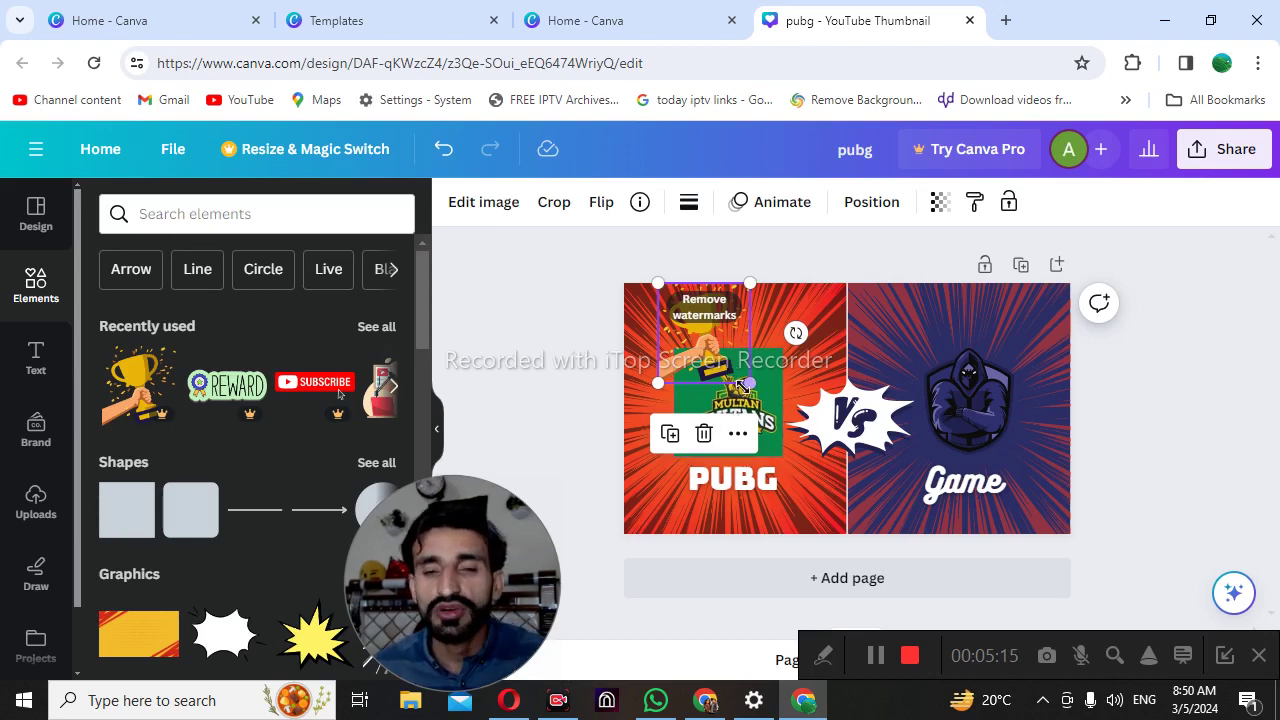
Step: Download the design as a JPG, using the free watermarked draft option for its premium content
{"action": "left_click", "coordinate": [1250, 152]}
{"action": "scroll", "coordinate": [1088, 430], "scroll_direction": "down", "scroll_amount": 3}
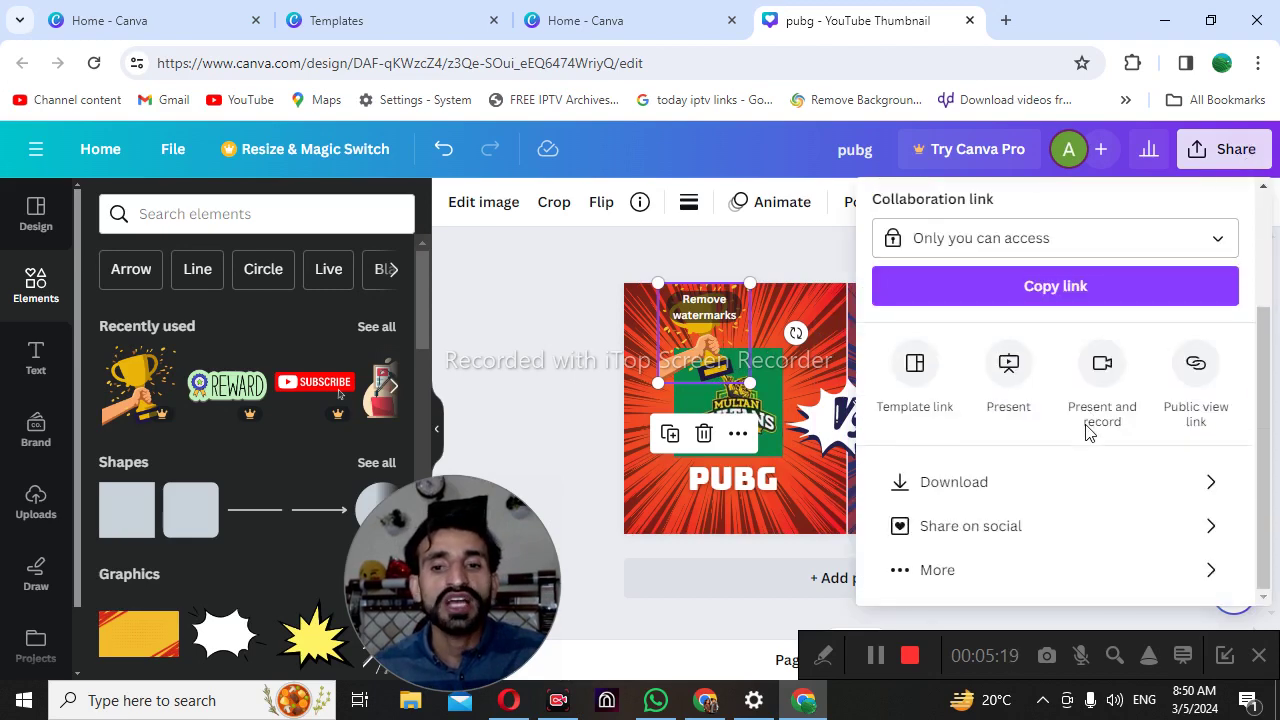
{"action": "left_click", "coordinate": [1014, 488]}
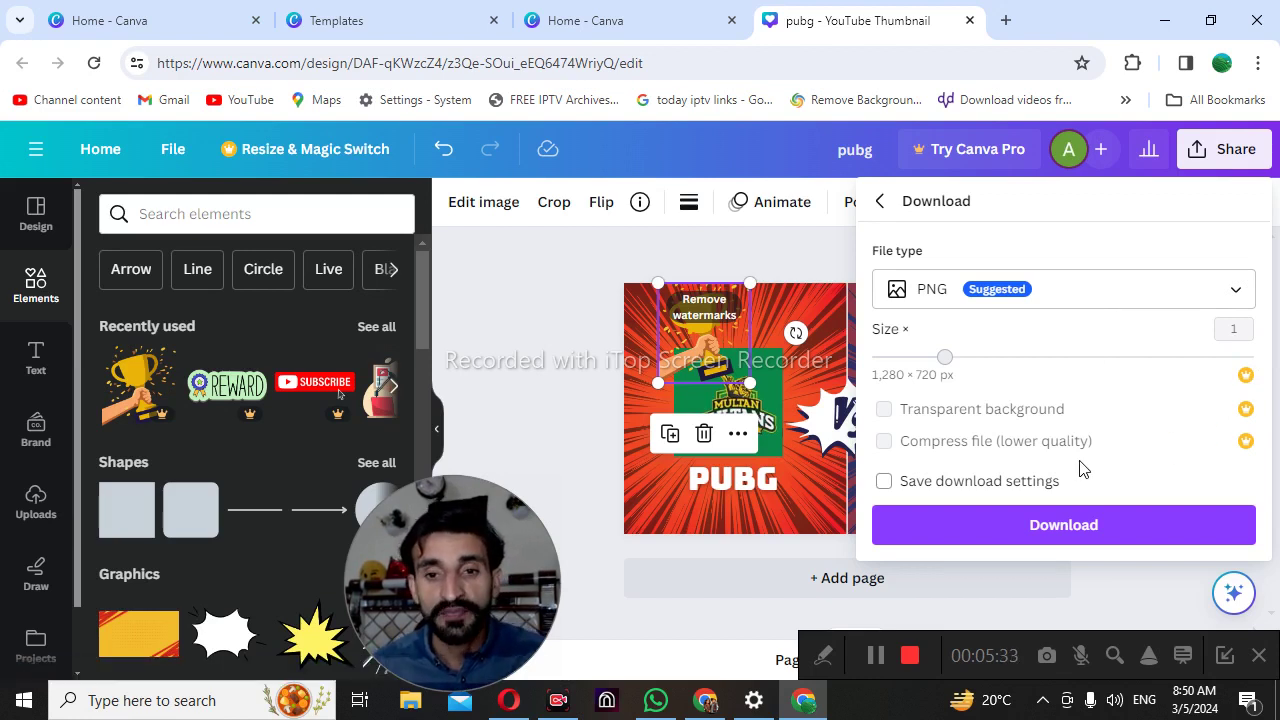
{"action": "left_click", "coordinate": [1077, 300]}
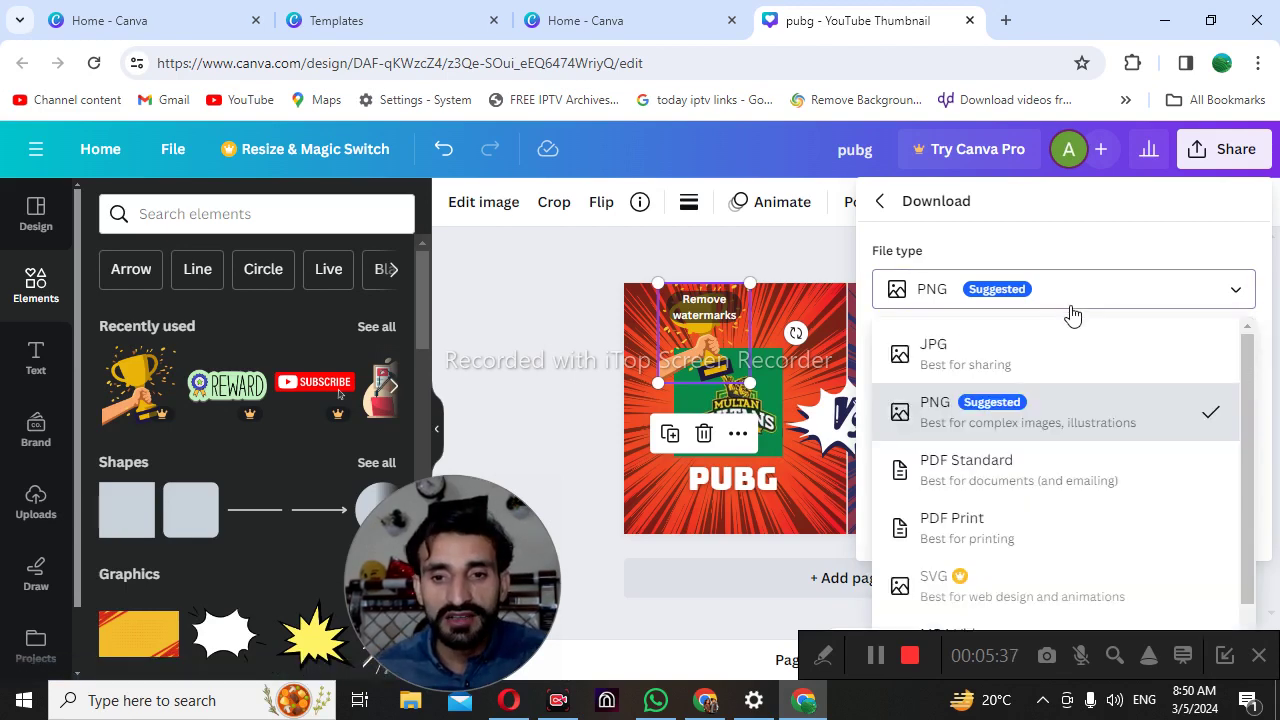
{"action": "left_click", "coordinate": [981, 358]}
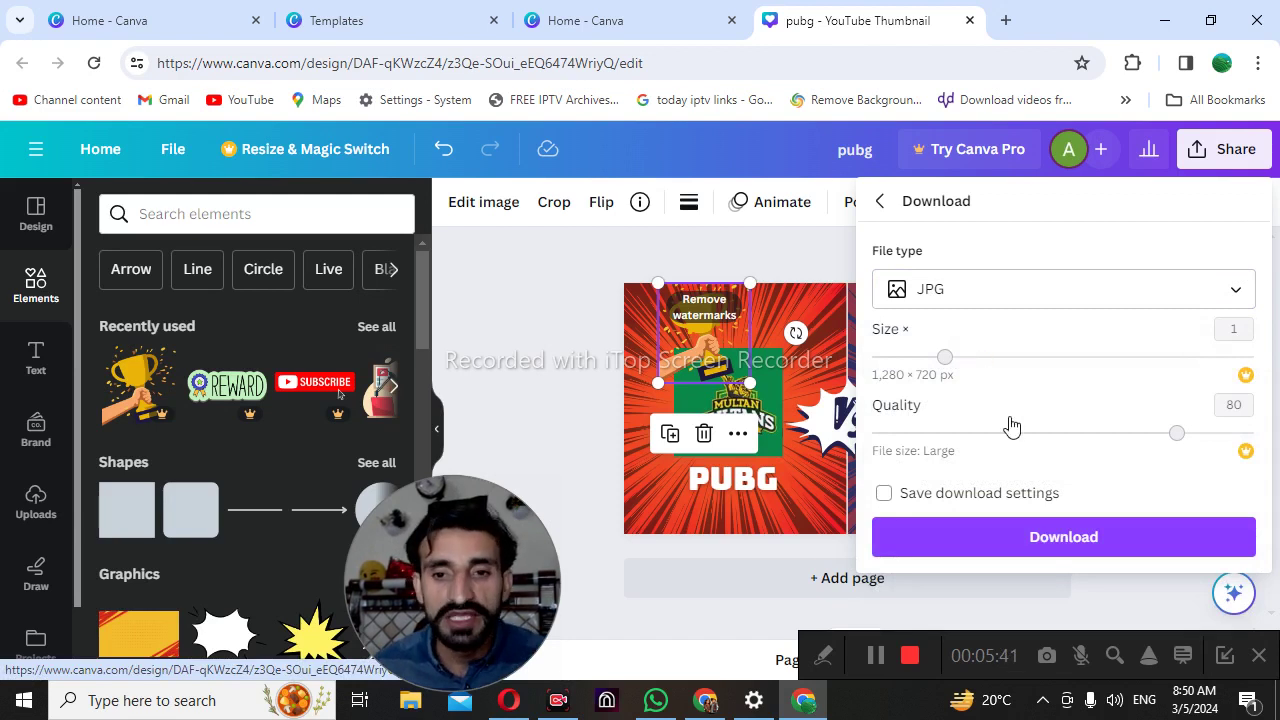
{"action": "left_click", "coordinate": [1057, 545]}
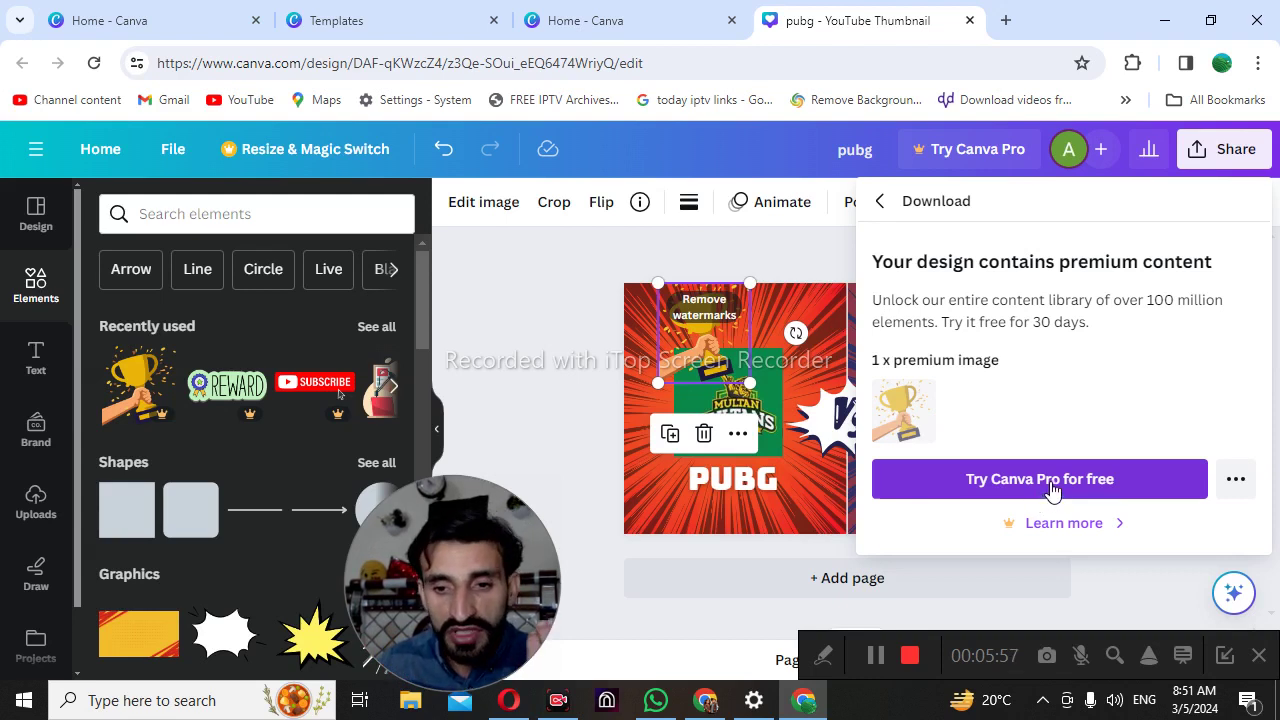
{"action": "left_click", "coordinate": [1240, 484]}
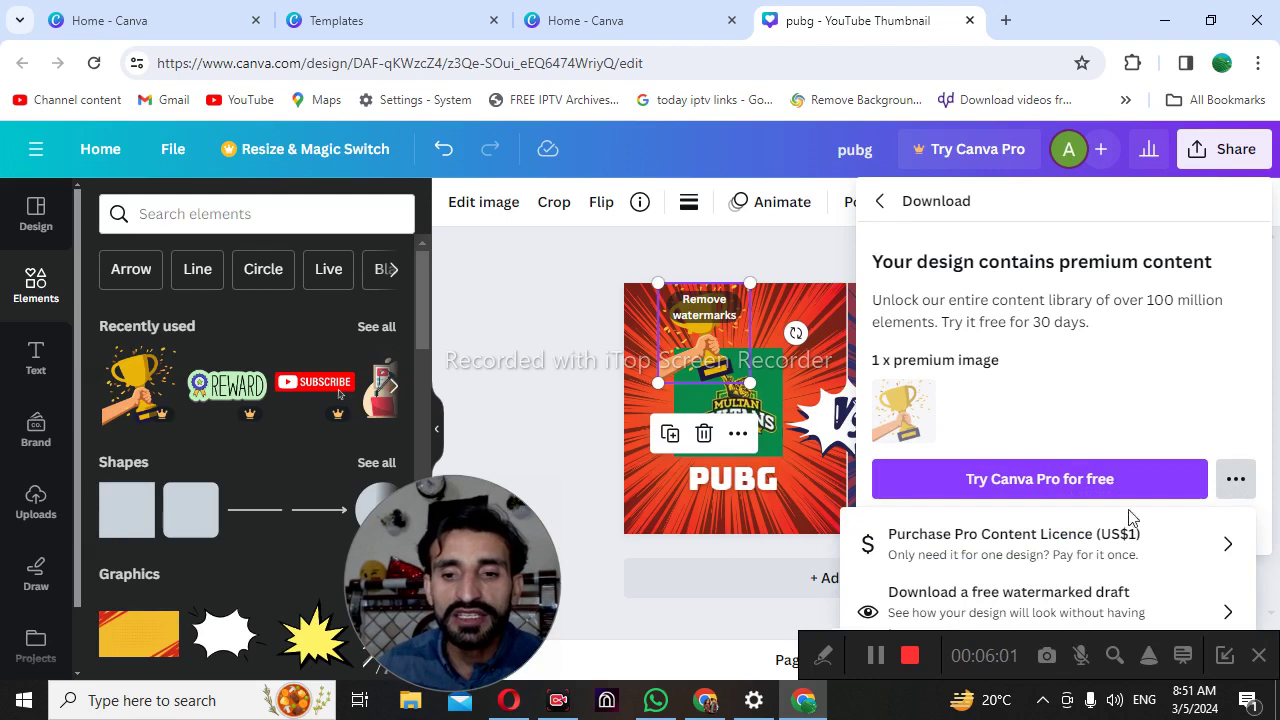
{"action": "left_click", "coordinate": [1045, 607]}
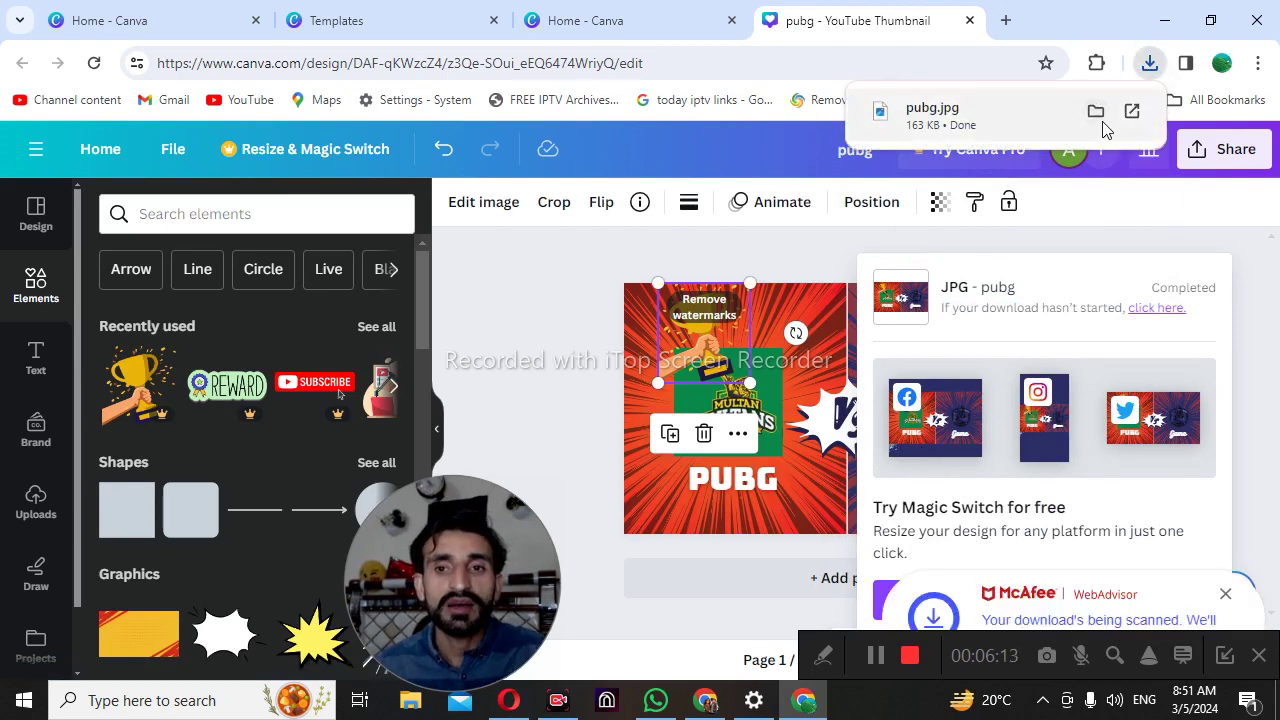
Step: Open the downloaded pubg image from its folder to examine the watermarked result, and return to the design
{"action": "left_click", "coordinate": [1097, 112]}
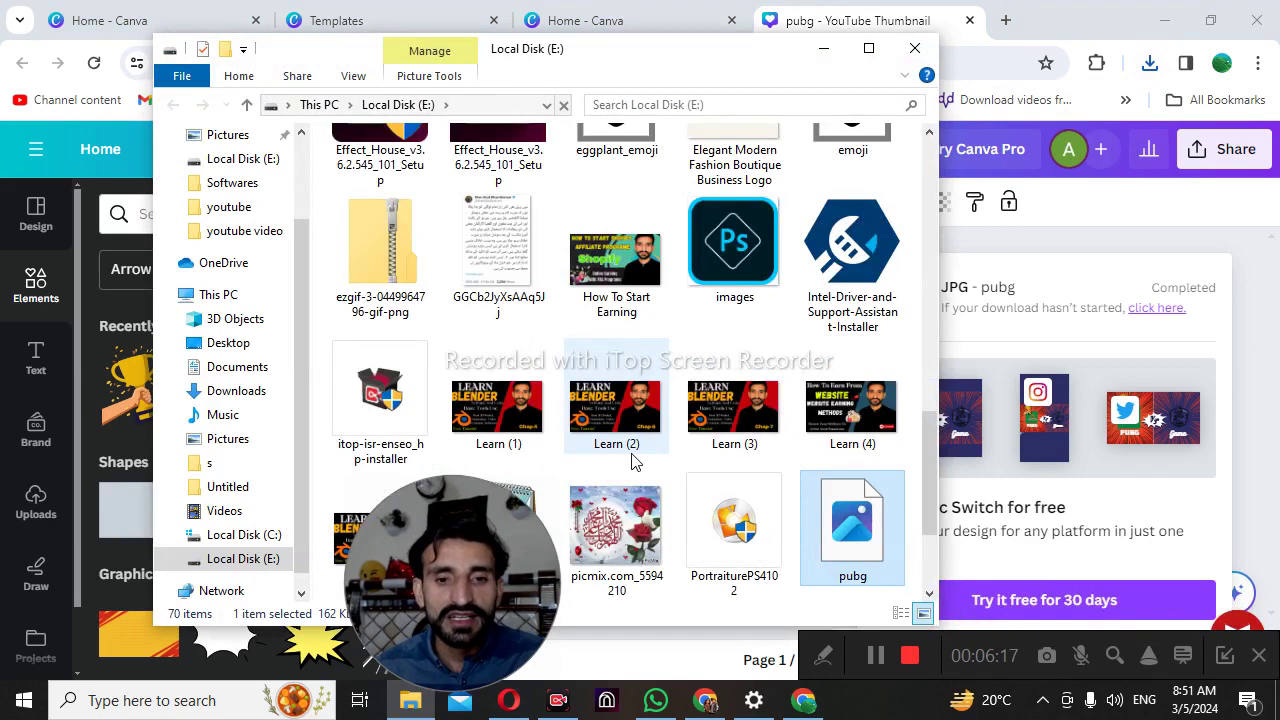
{"action": "scroll", "coordinate": [631, 461], "scroll_direction": "down", "scroll_amount": 3}
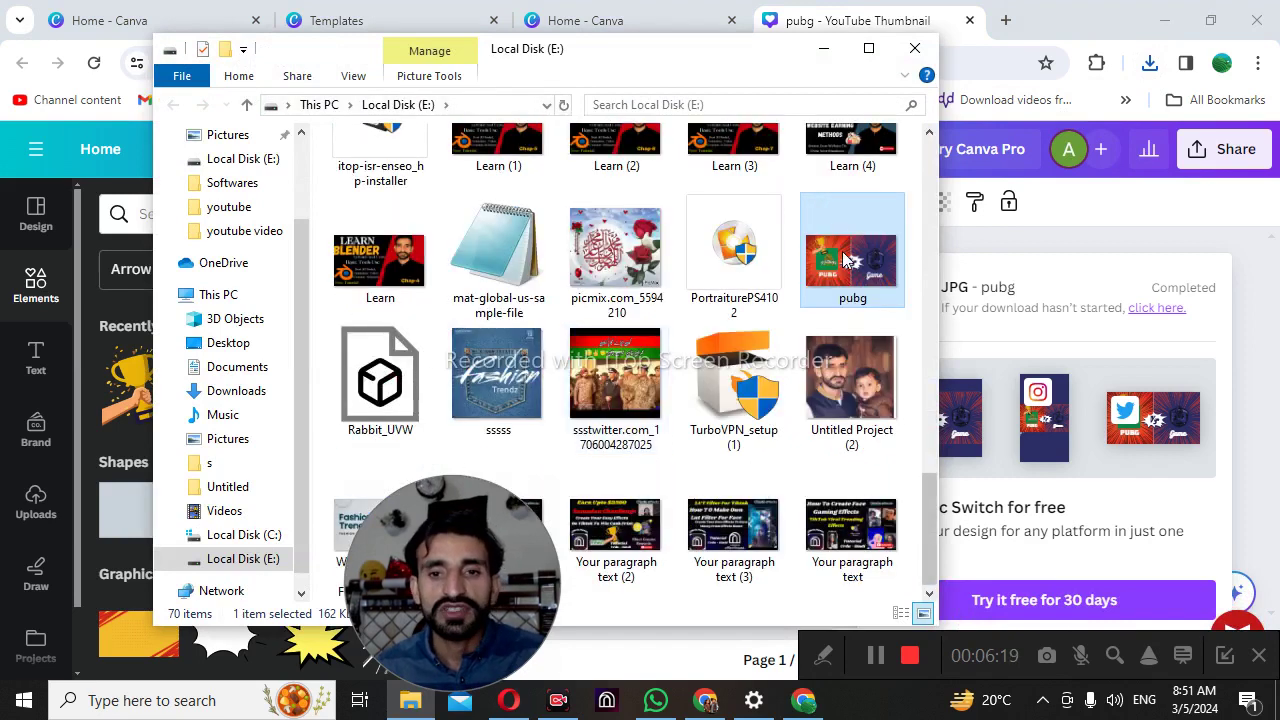
{"action": "double_click", "coordinate": [850, 272]}
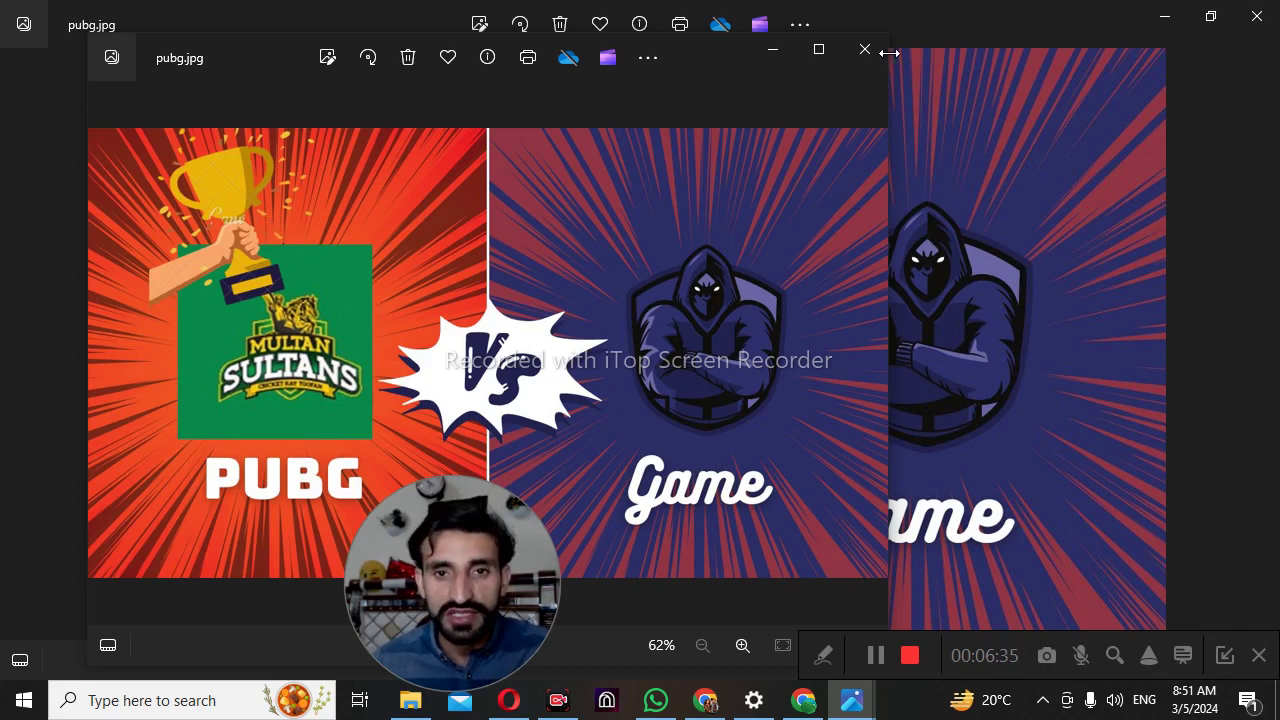
{"action": "left_click", "coordinate": [865, 49]}
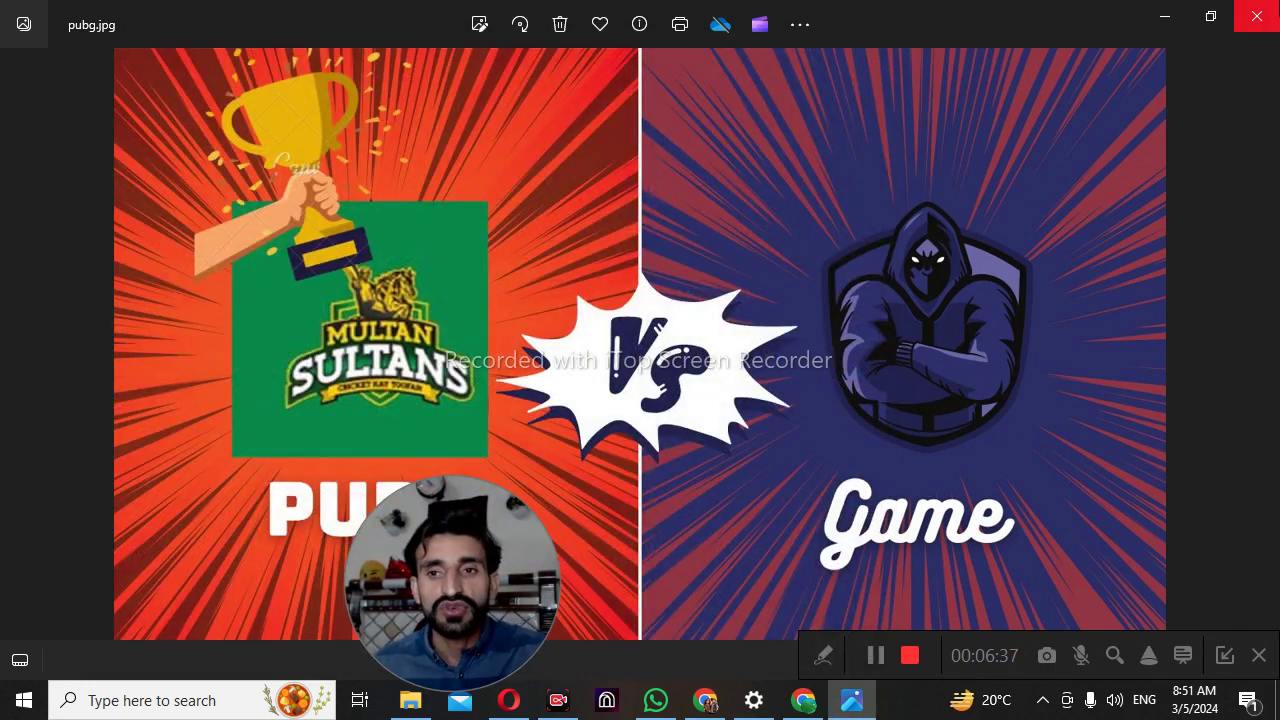
{"action": "left_click", "coordinate": [1260, 16]}
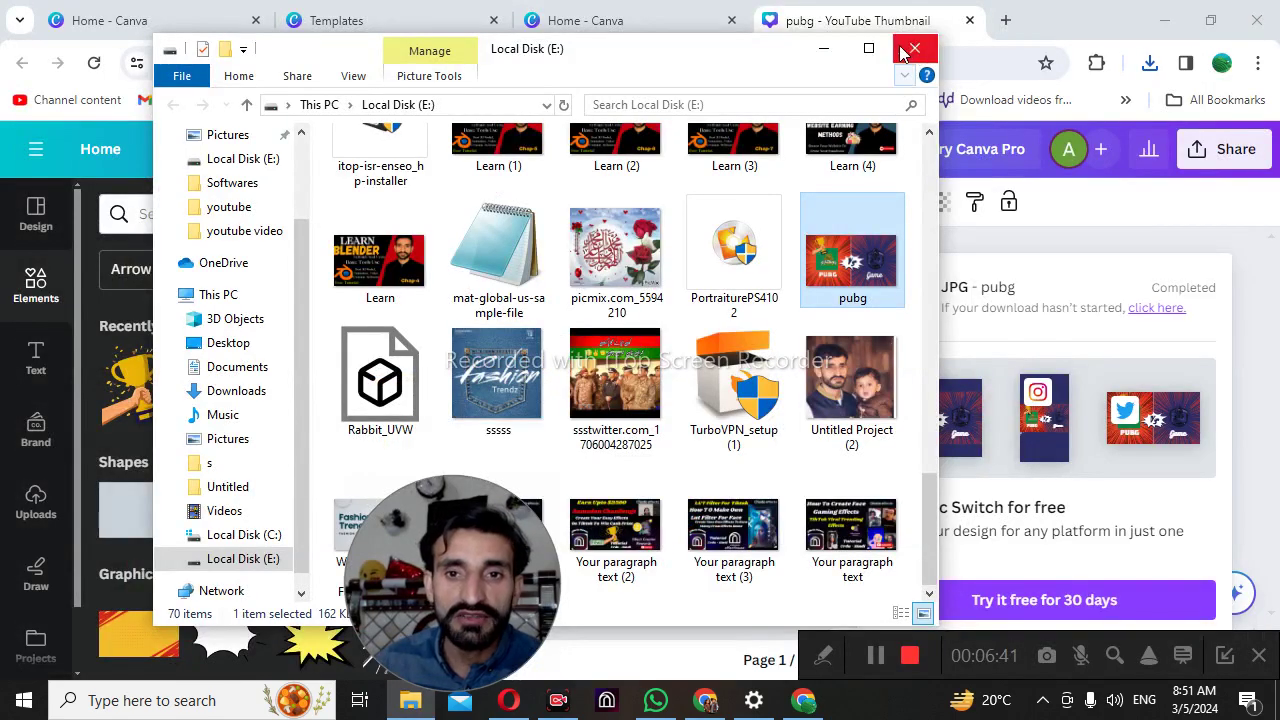
{"action": "left_click", "coordinate": [823, 48]}
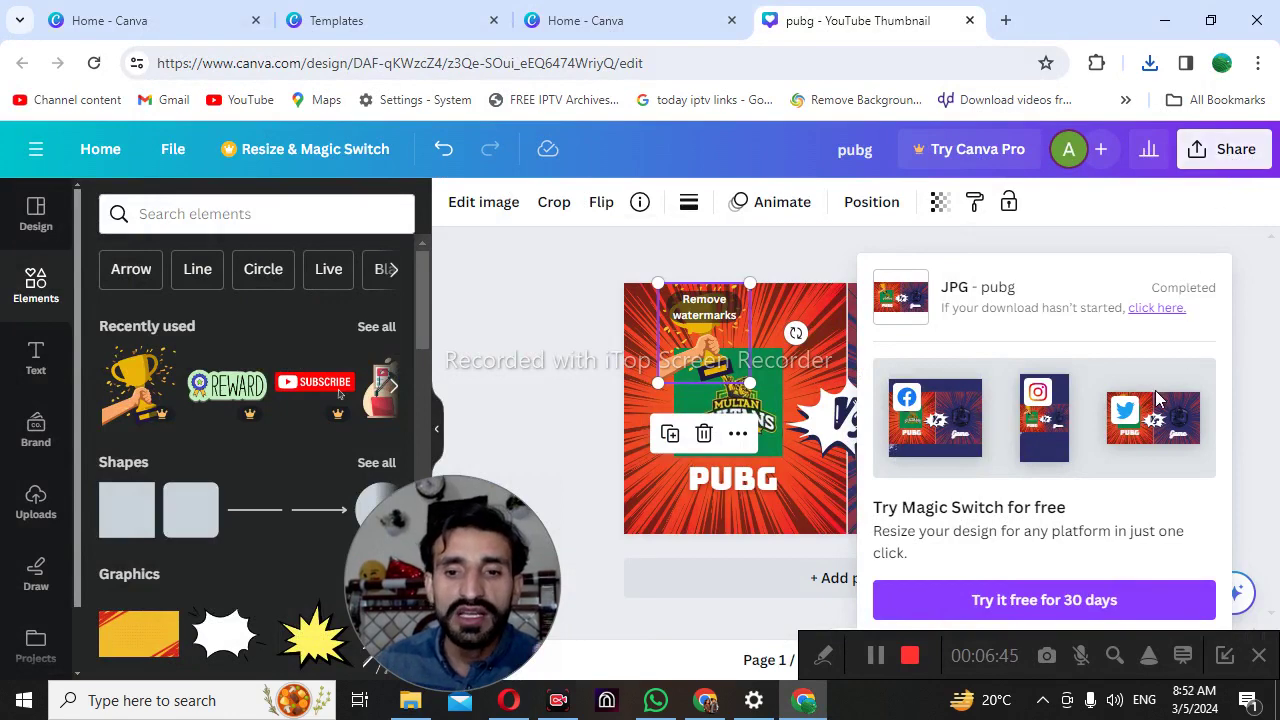
Step: Review the JPG download again with its licence and watermarked draft options, and close it without exporting
{"action": "left_click", "coordinate": [1206, 163]}
{"action": "scroll", "coordinate": [1043, 417], "scroll_direction": "down", "scroll_amount": 3}
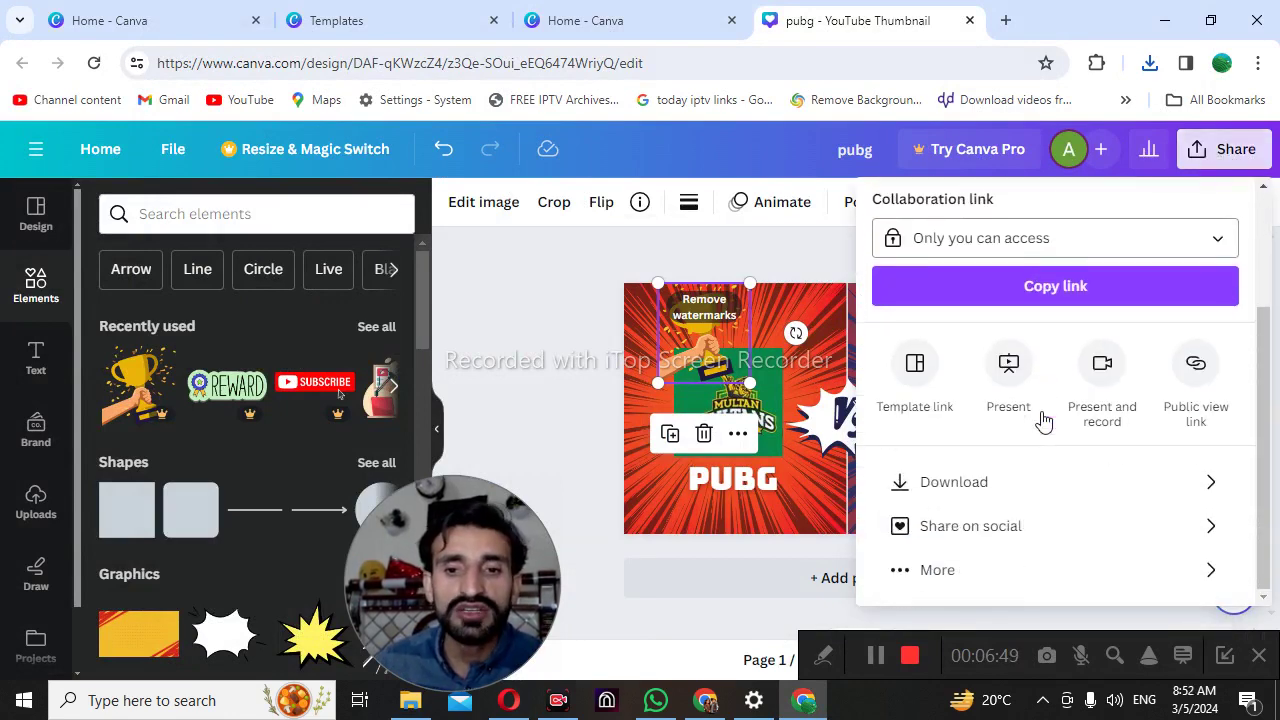
{"action": "left_click", "coordinate": [980, 484]}
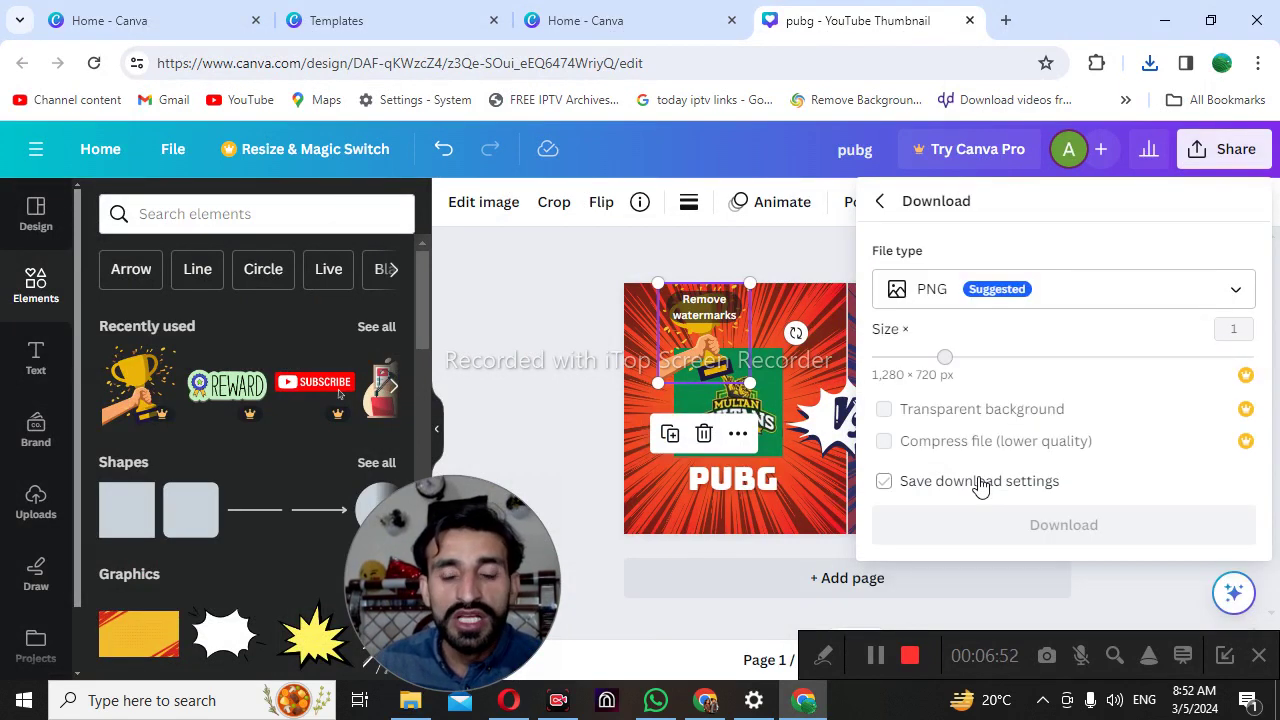
{"action": "left_click", "coordinate": [1094, 302]}
{"action": "scroll", "coordinate": [977, 471], "scroll_direction": "down", "scroll_amount": 1}
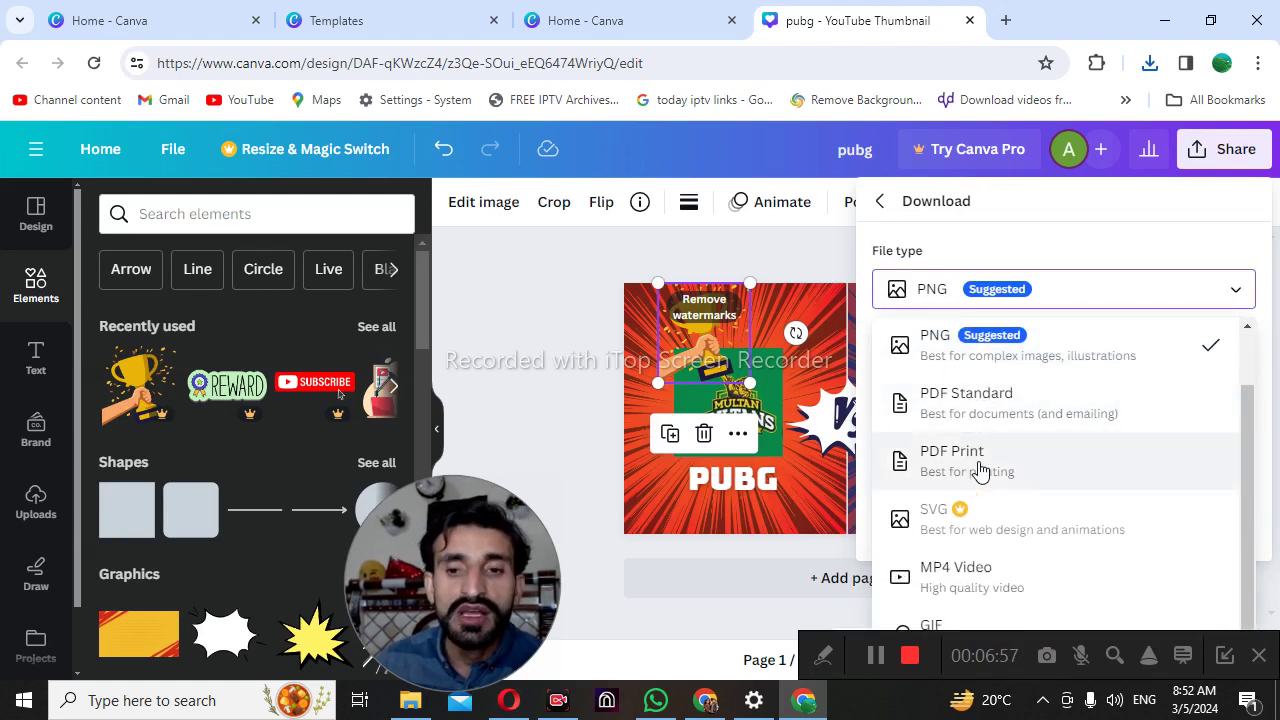
{"action": "scroll", "coordinate": [1012, 340], "scroll_direction": "up", "scroll_amount": 1}
{"action": "left_click", "coordinate": [962, 355]}
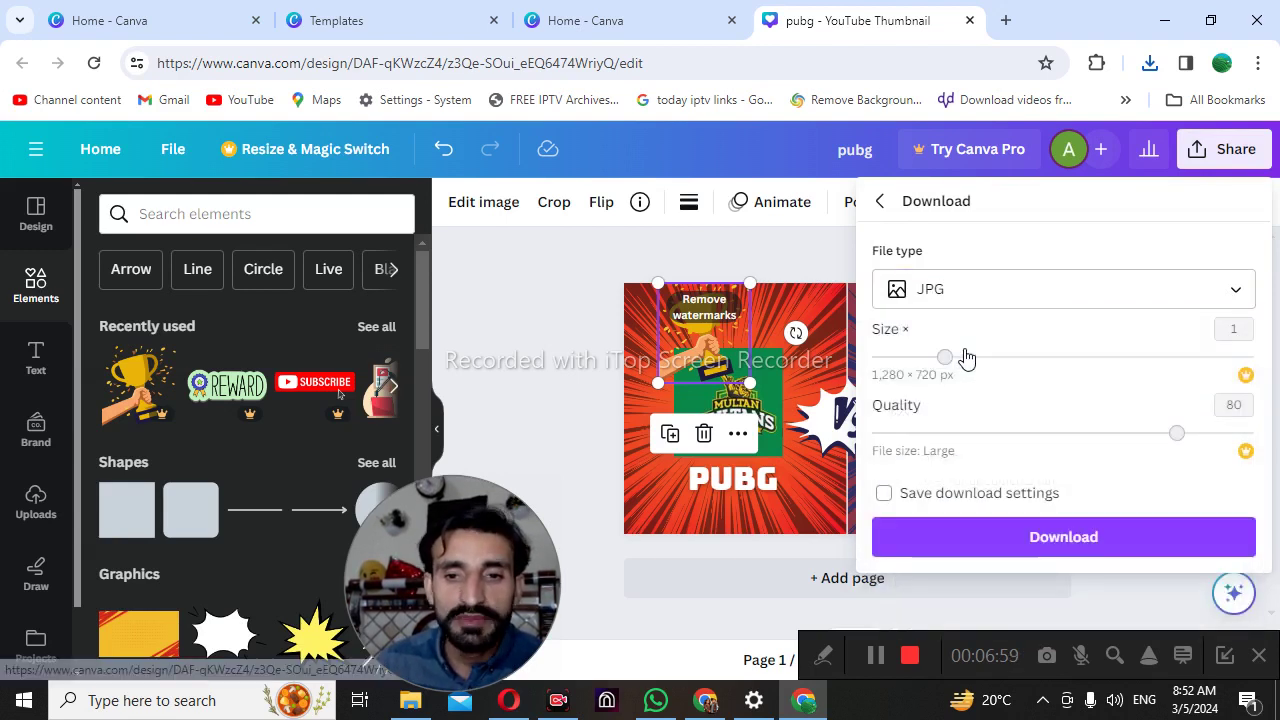
{"action": "left_click", "coordinate": [1068, 540]}
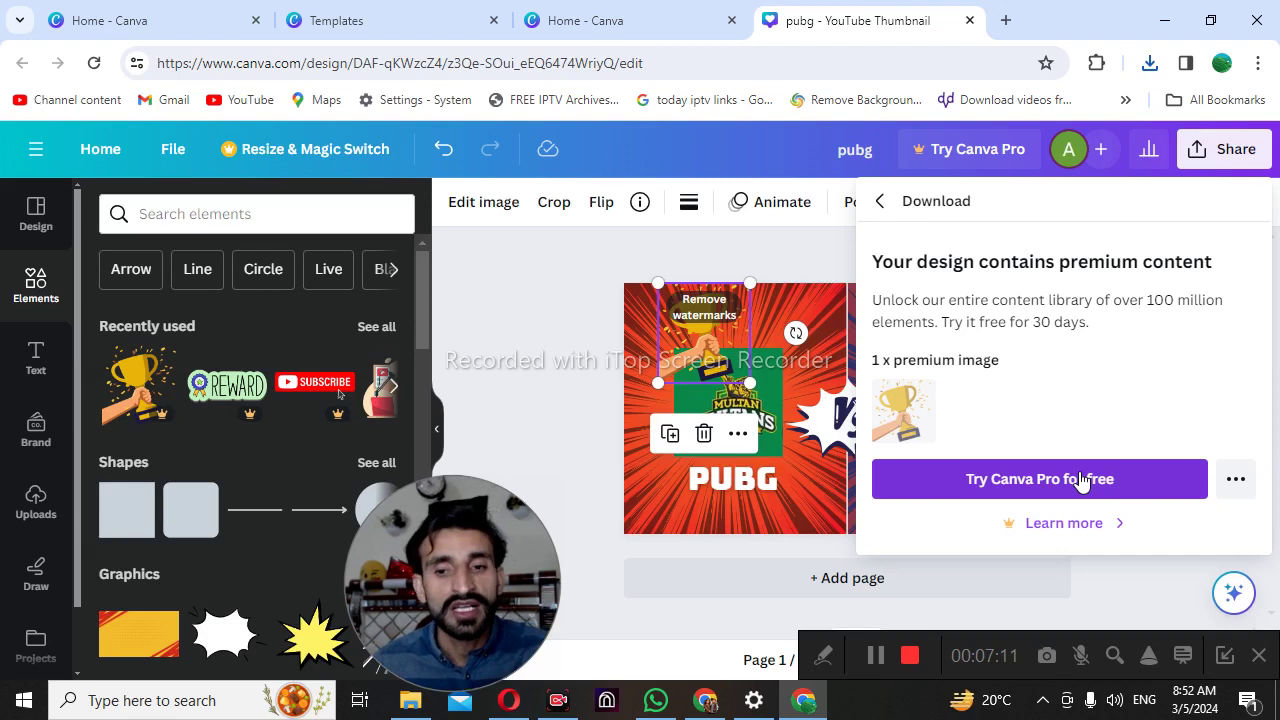
{"action": "left_click", "coordinate": [1238, 482]}
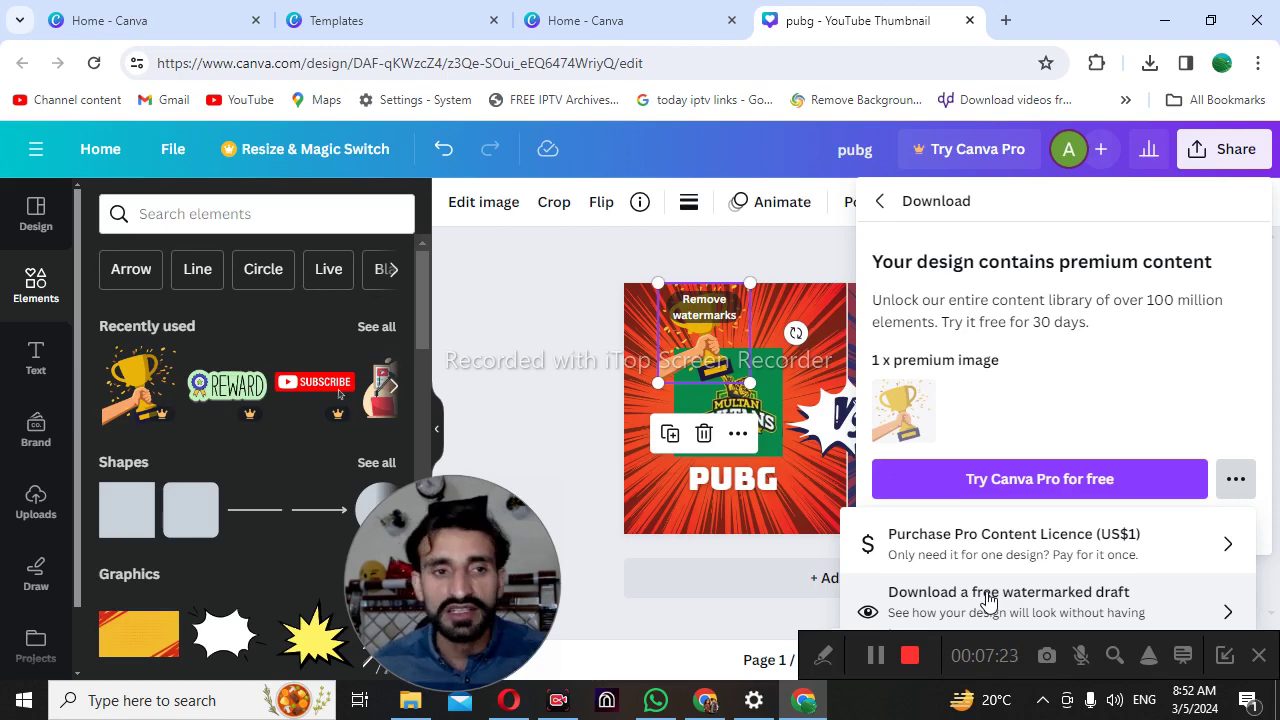
{"action": "left_click", "coordinate": [531, 265]}
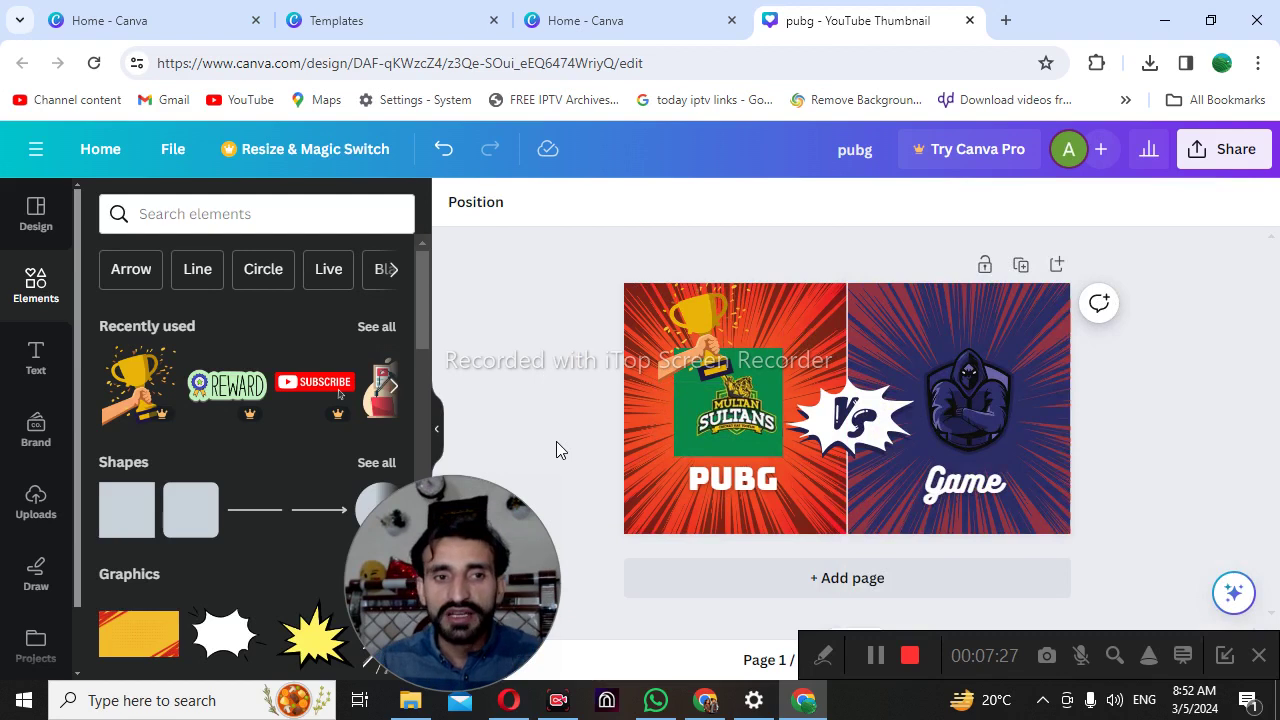